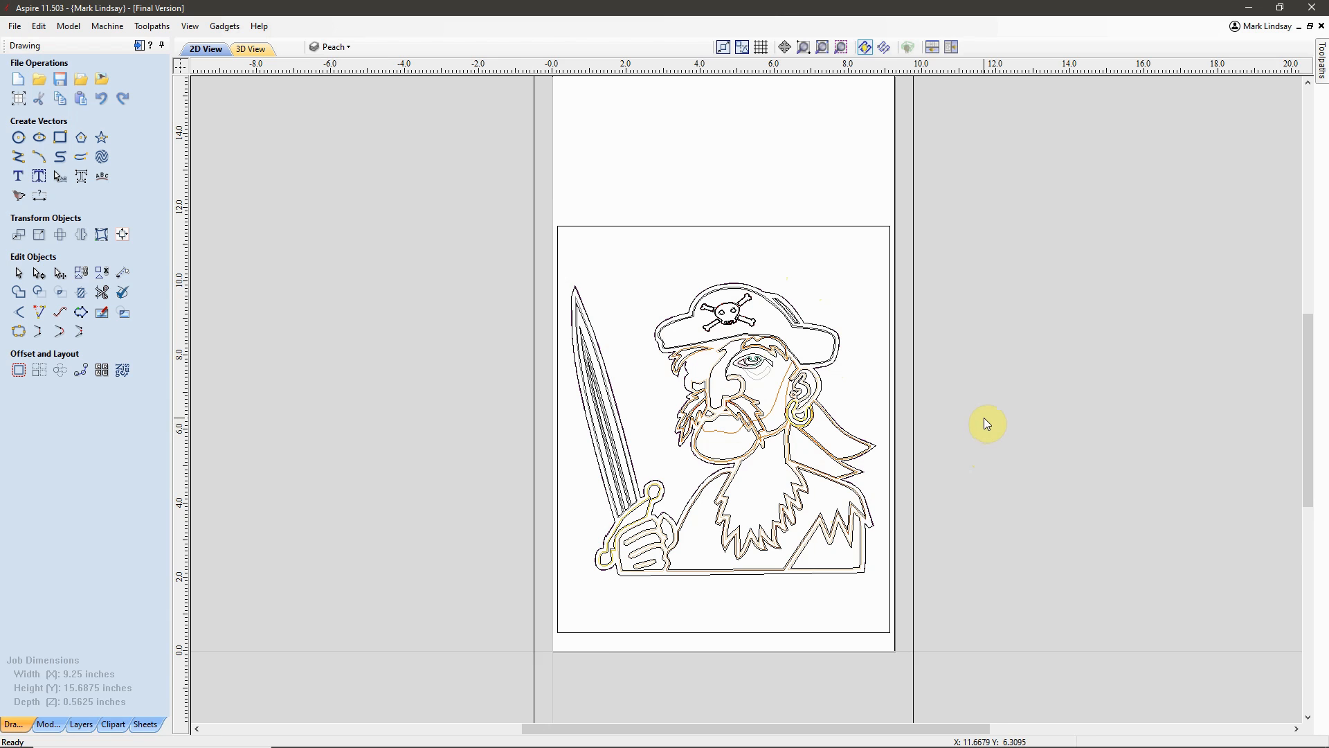
# - Examine the outer surfacing boundary and the profile cutout rectangle around the pirate artwork by selecting each vector in turn
pyautogui.scroll(-2, 986, 424)
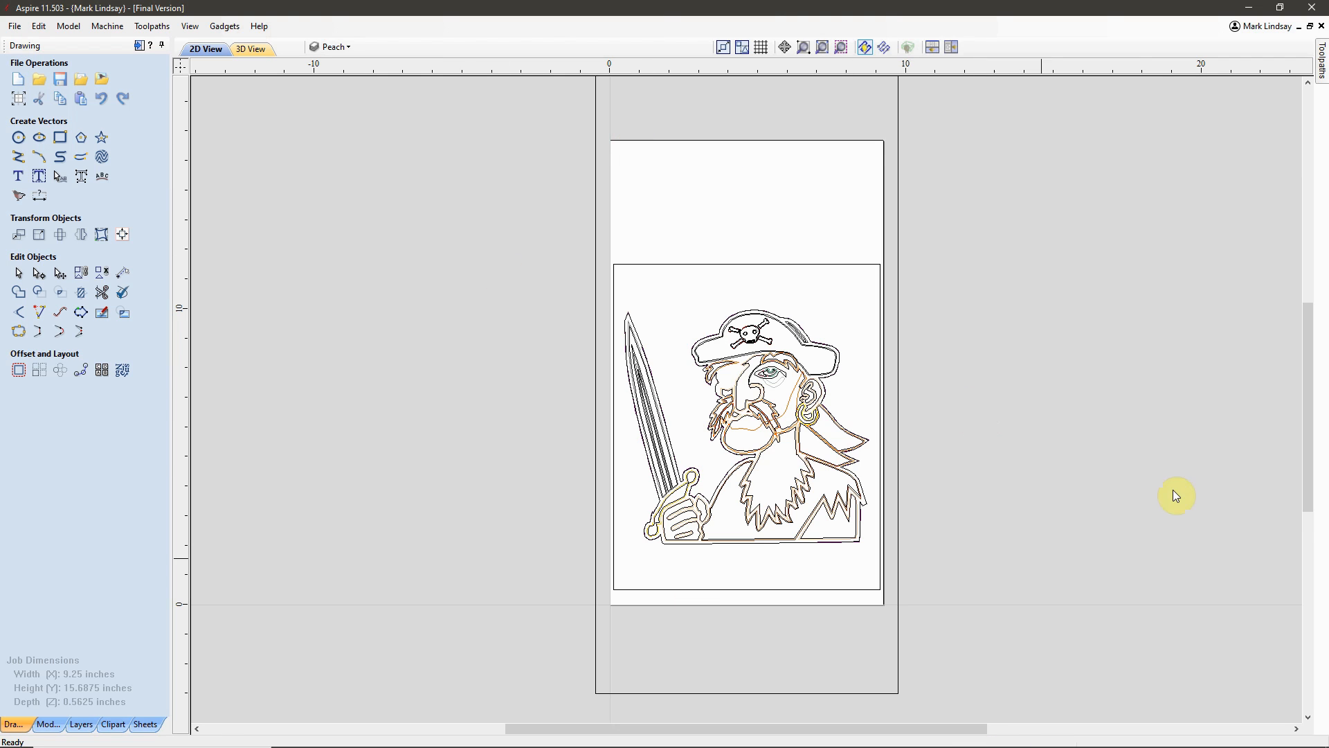
pyautogui.click(861, 679)
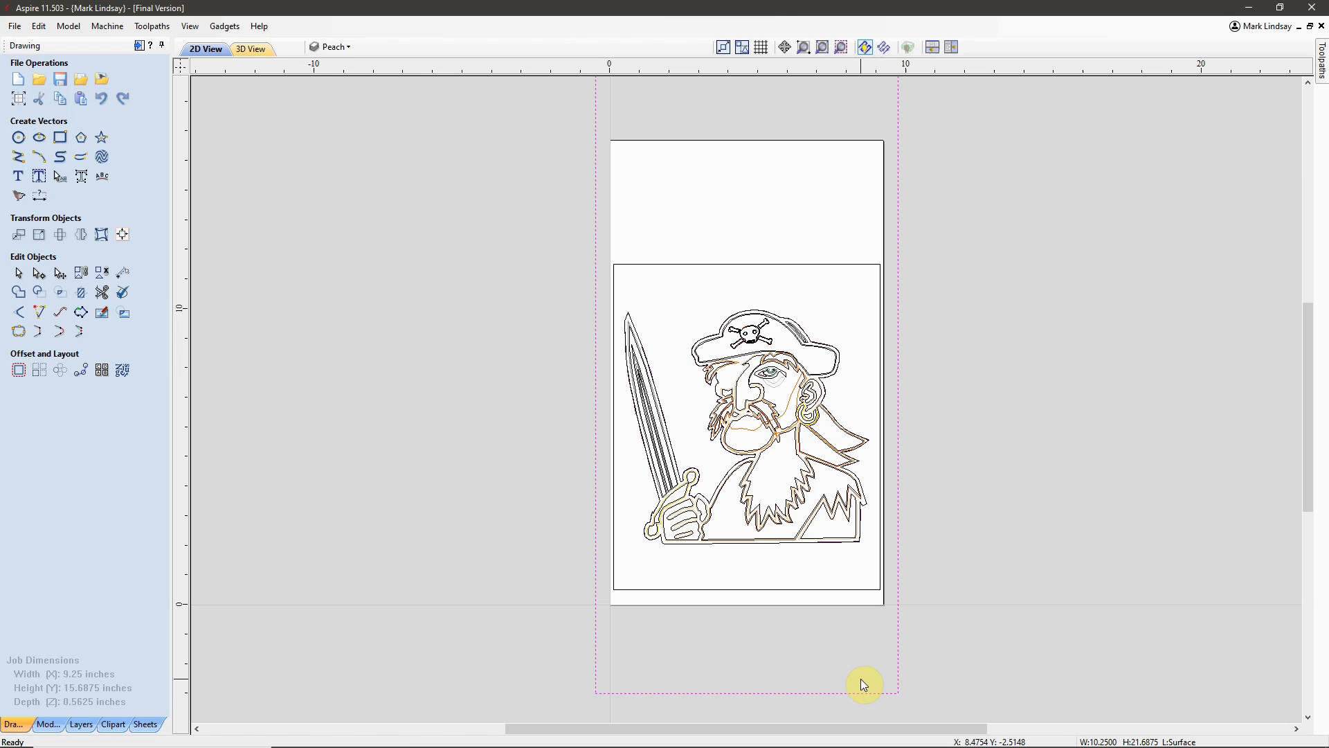
pyautogui.moveTo(846, 579); pyautogui.dragTo(817, 607)
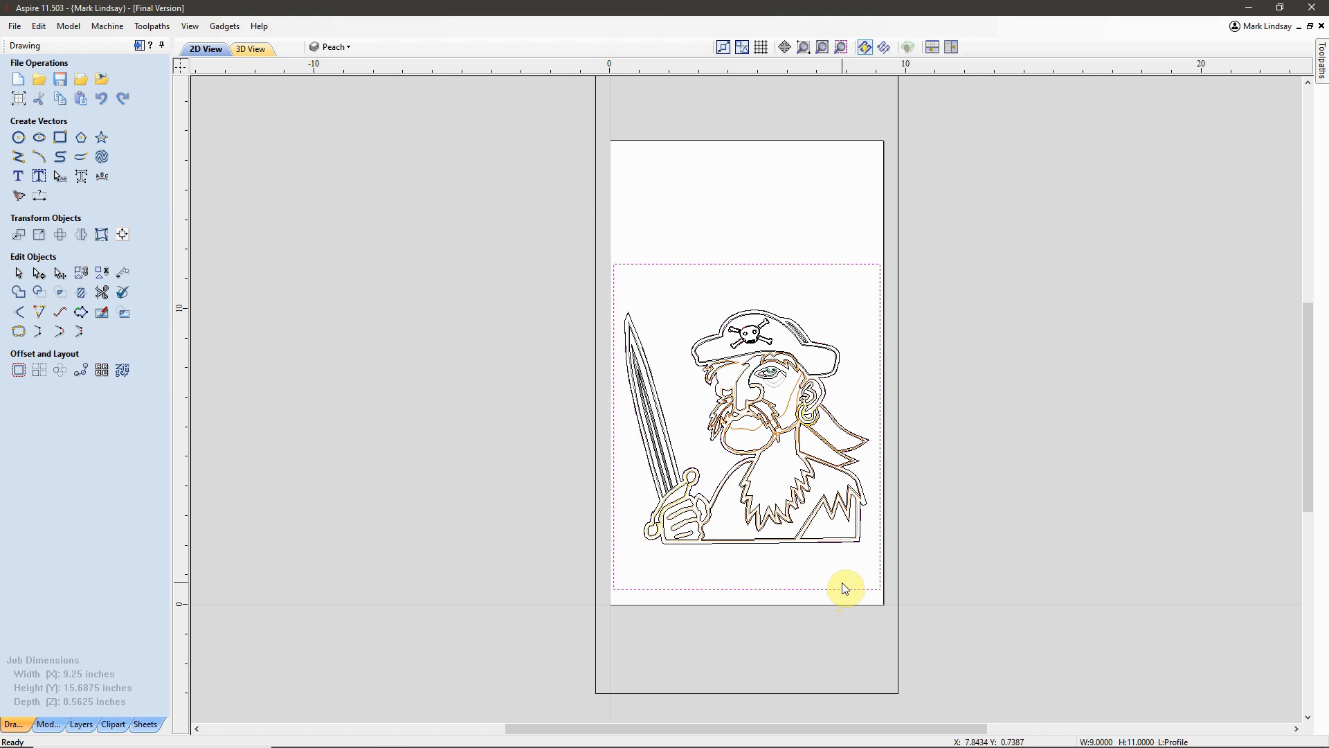
pyautogui.click(972, 570)
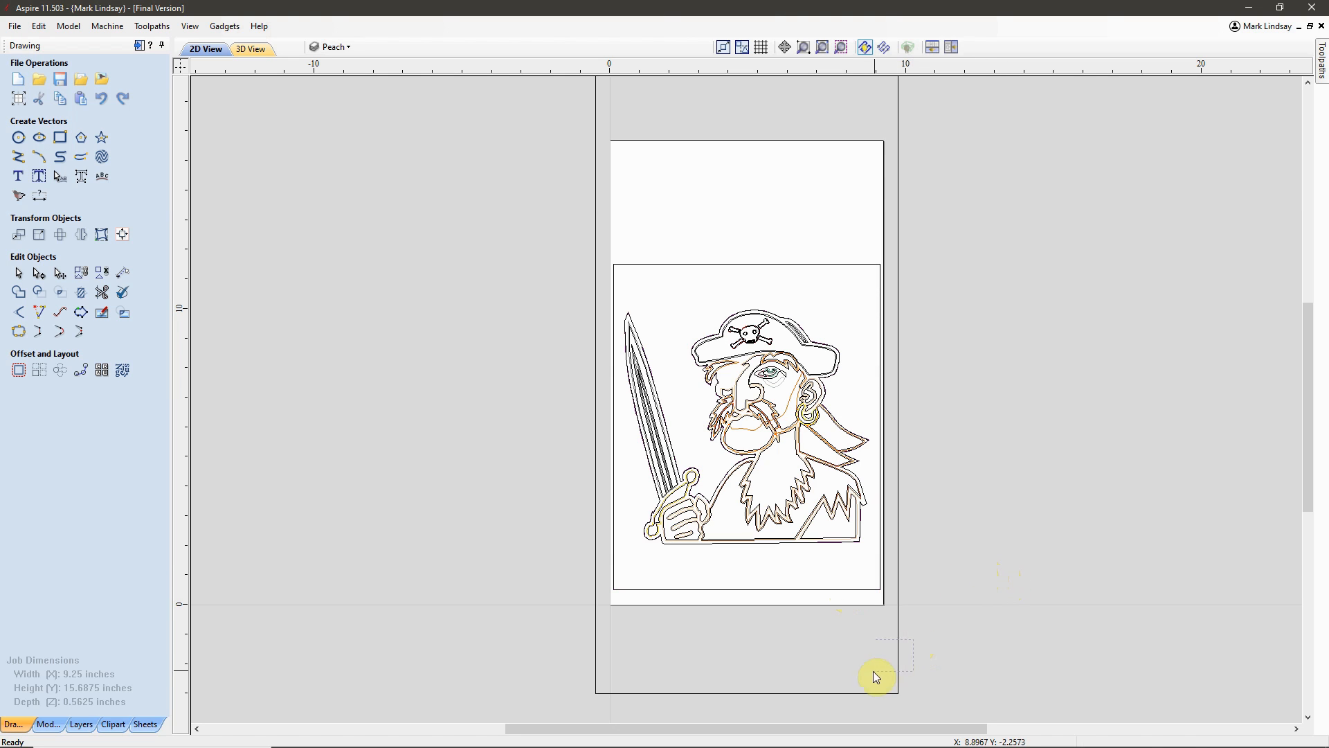
pyautogui.click(865, 679)
pyautogui.scroll(-1, 857, 672)
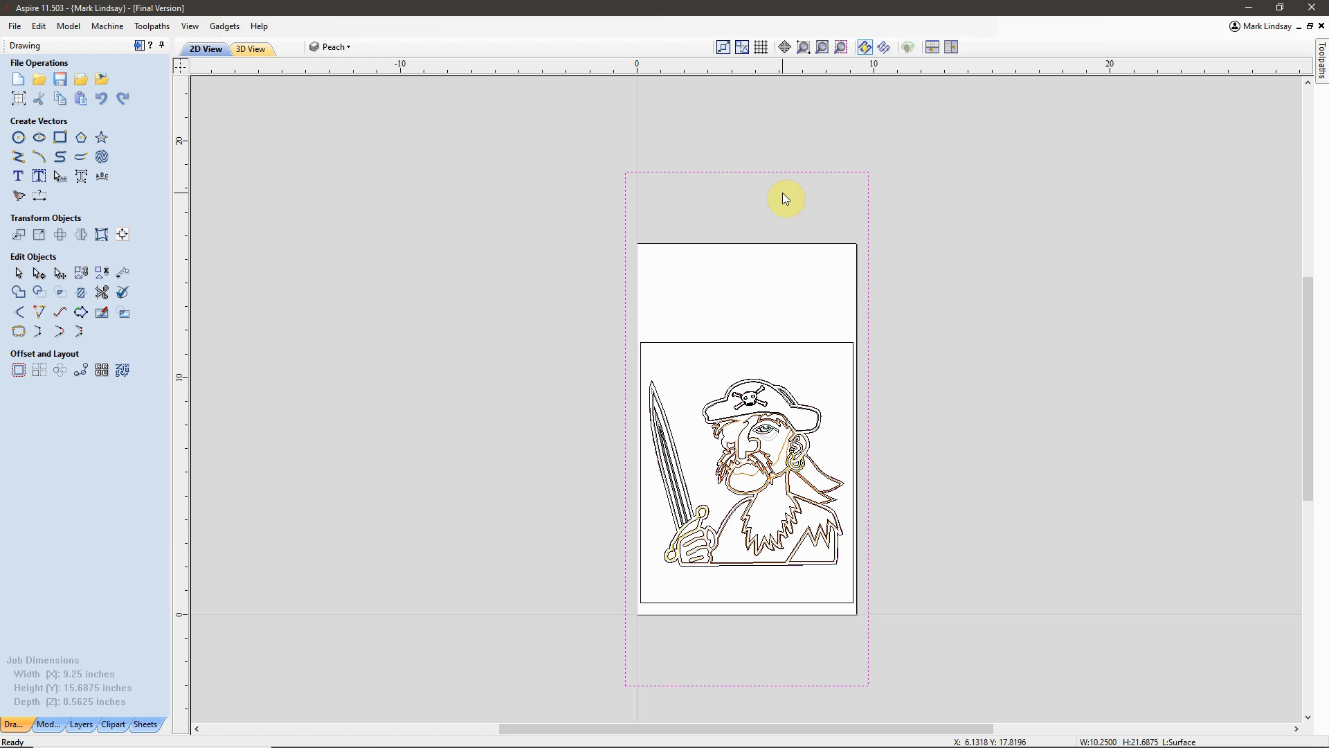
pyautogui.scroll(1, 793, 478)
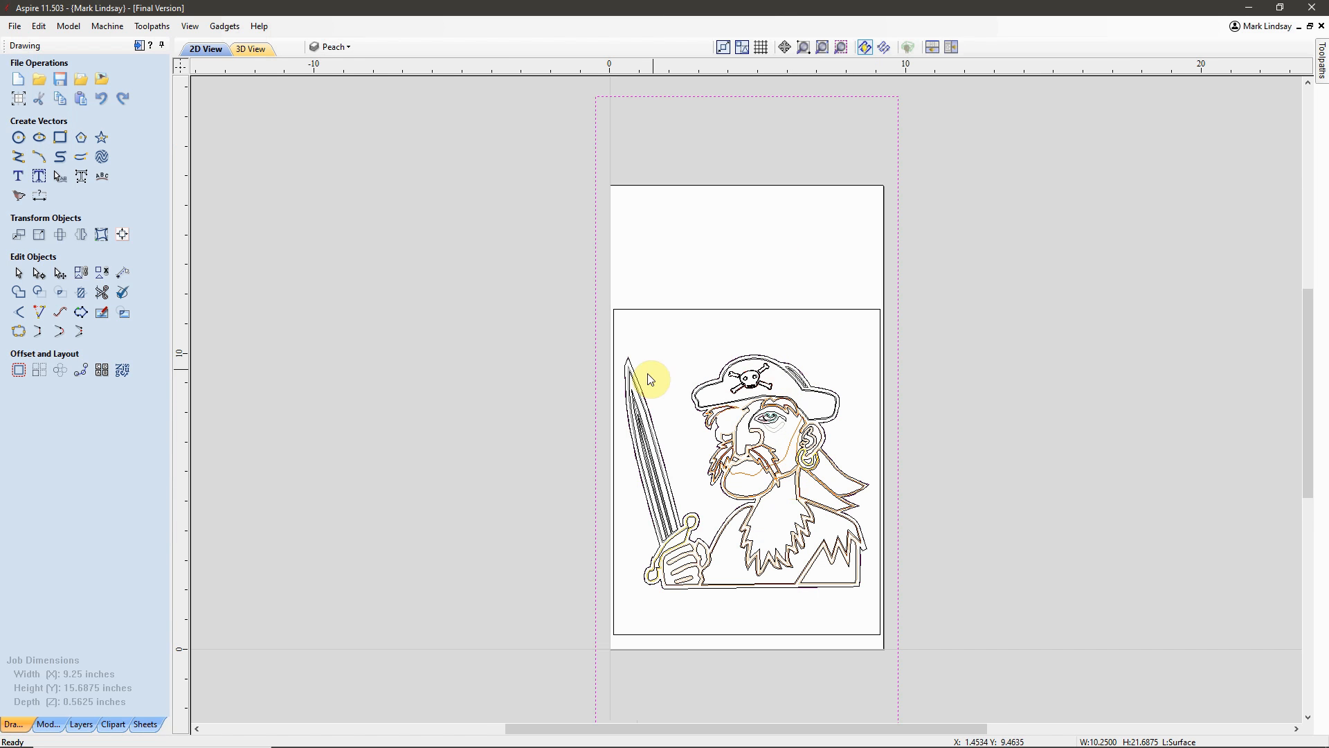
pyautogui.click(958, 397)
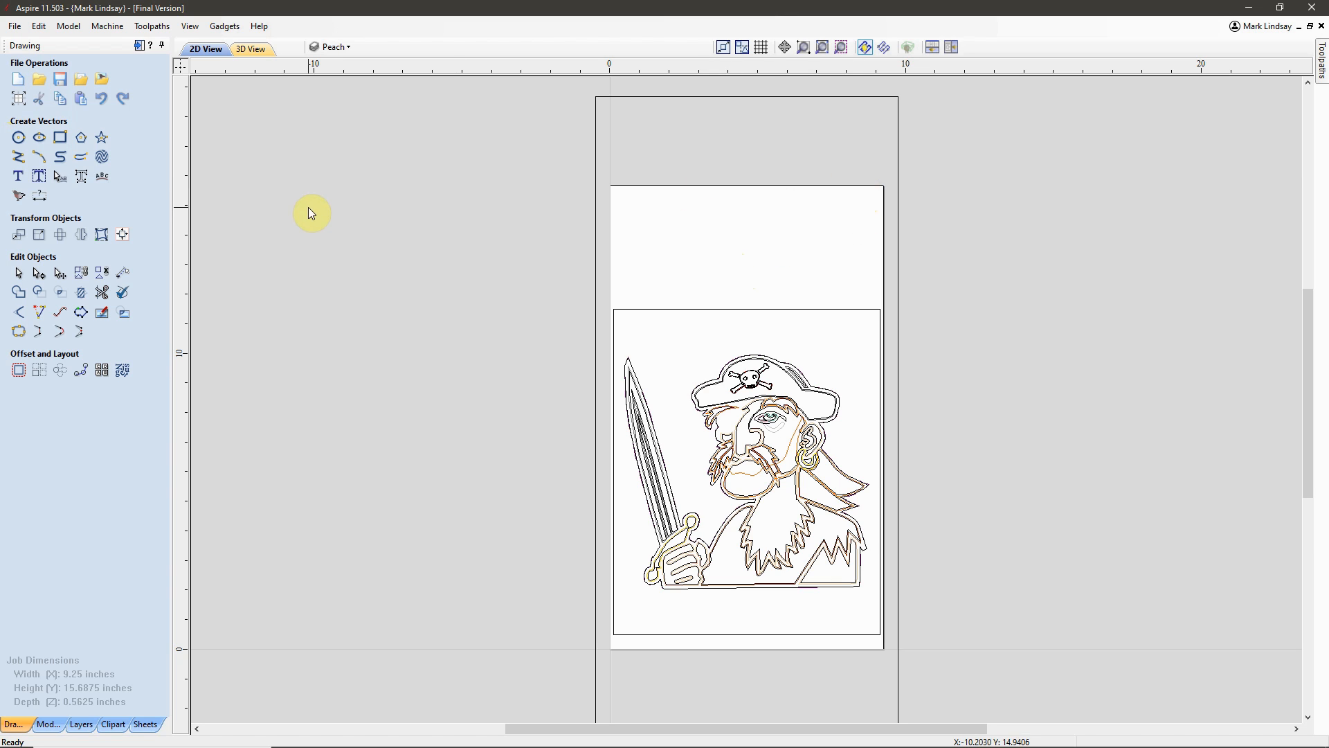
# - Switch to the toolpath layout, then review the Order of Operations document in LibreOffice Writer and return to Aspire
pyautogui.click(138, 45)
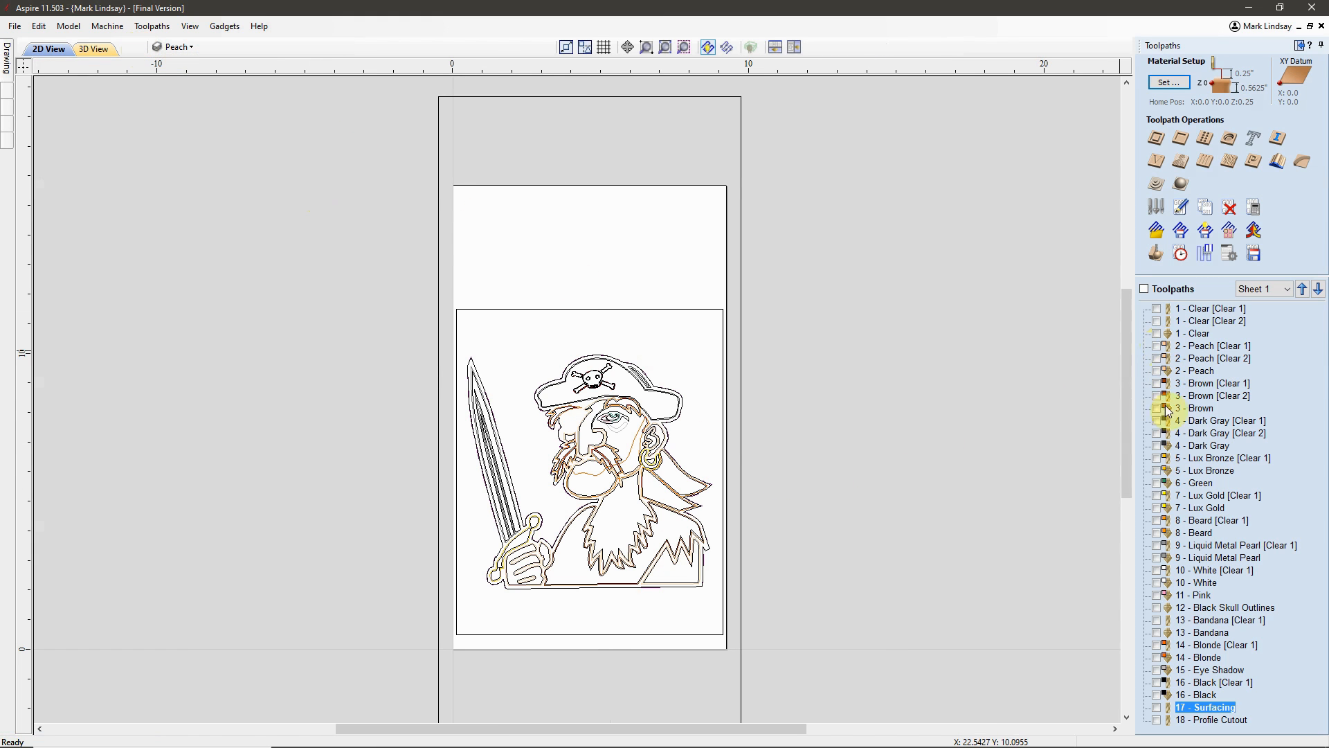
pyautogui.moveTo(593, 734)
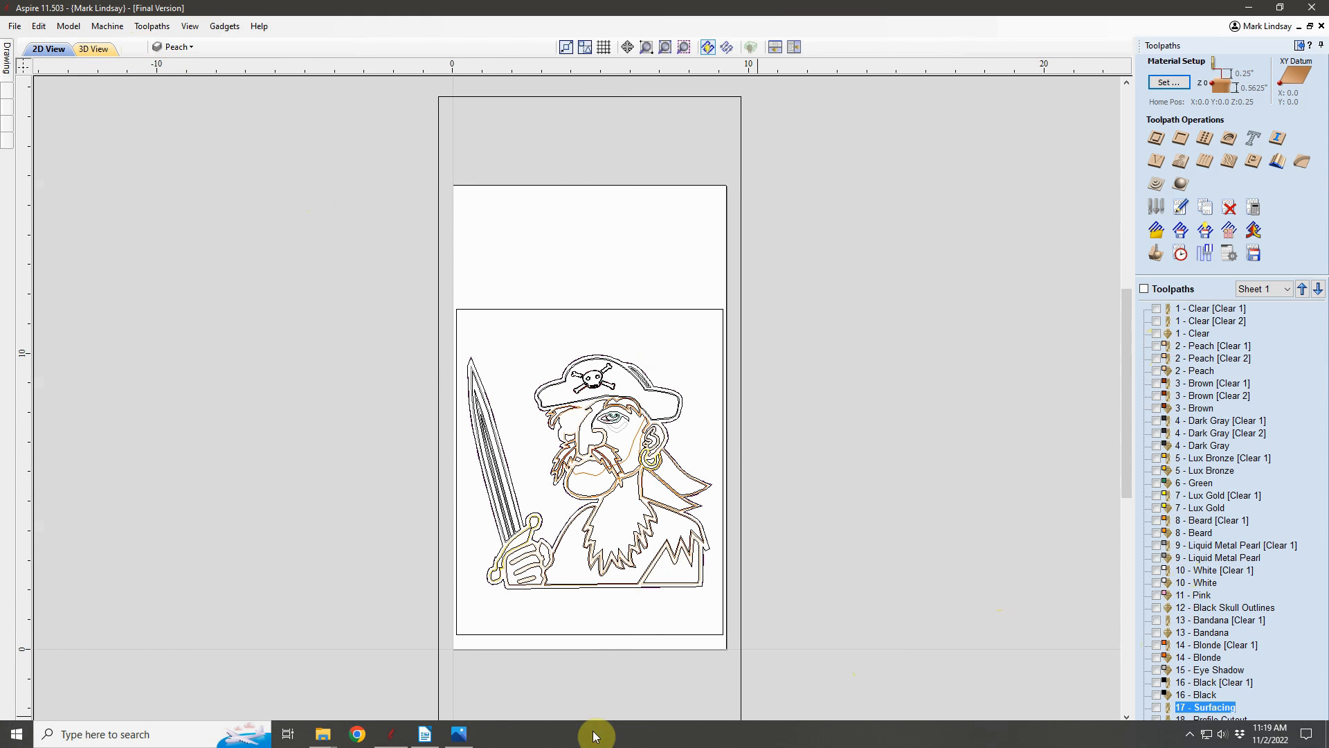
pyautogui.click(428, 735)
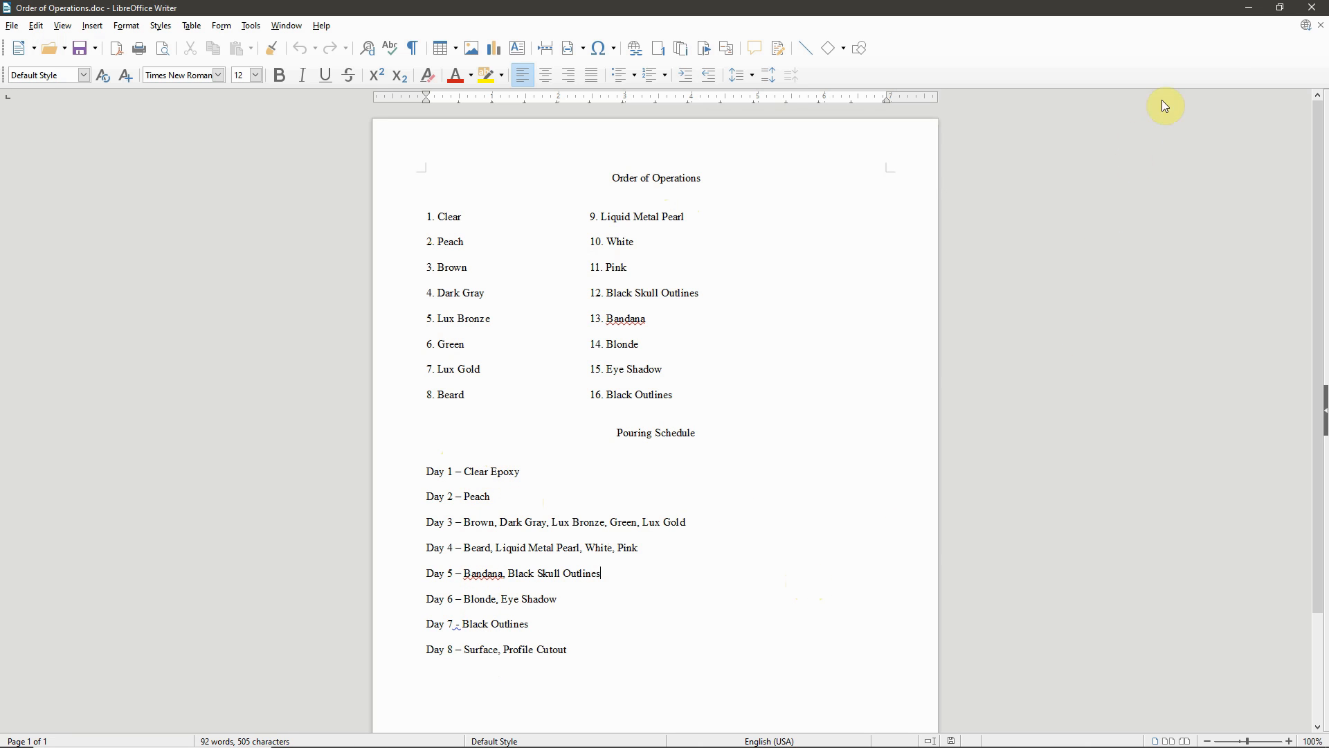
pyautogui.click(1251, 8)
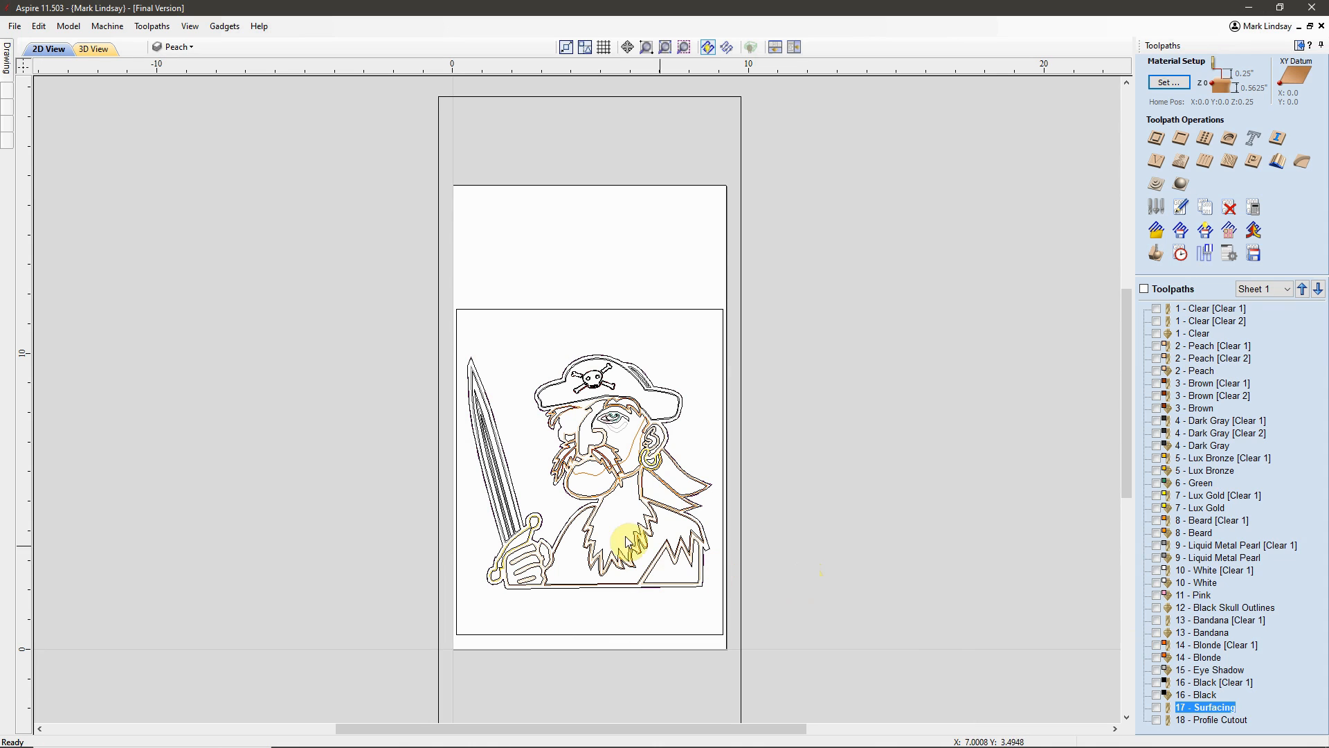
# - Examine the pirate's face vectors up close and check the pouring schedule in LibreOffice Writer before returning to Aspire
pyautogui.scroll(2, 651, 418)
pyautogui.scroll(1, 649, 415)
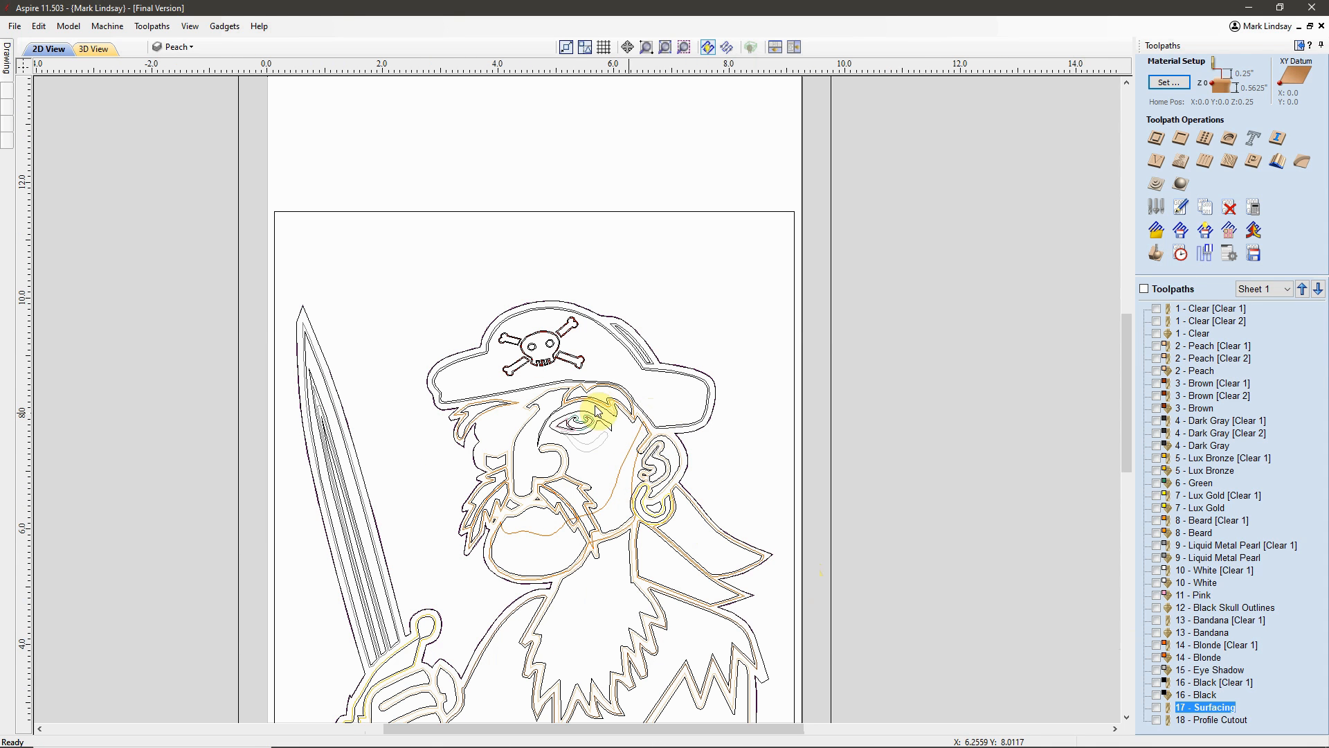
pyautogui.scroll(2, 662, 483)
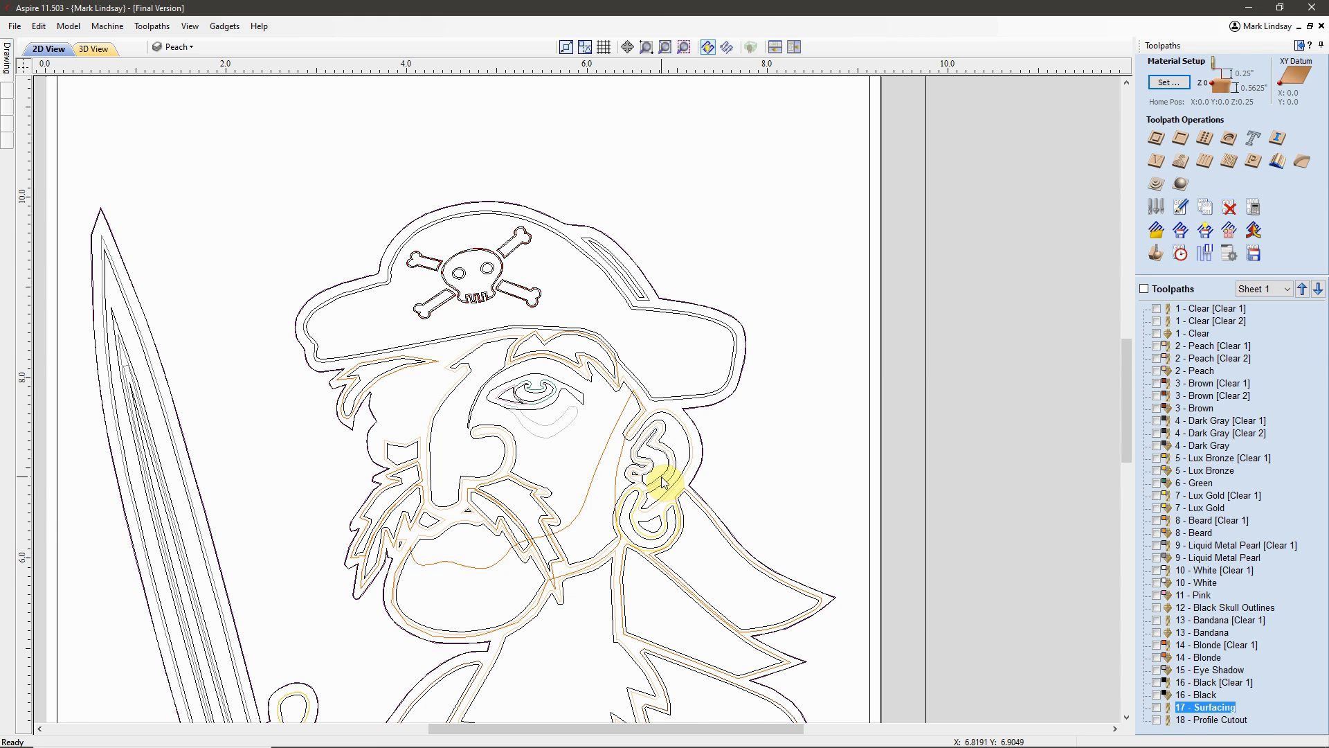
pyautogui.scroll(1, 663, 483)
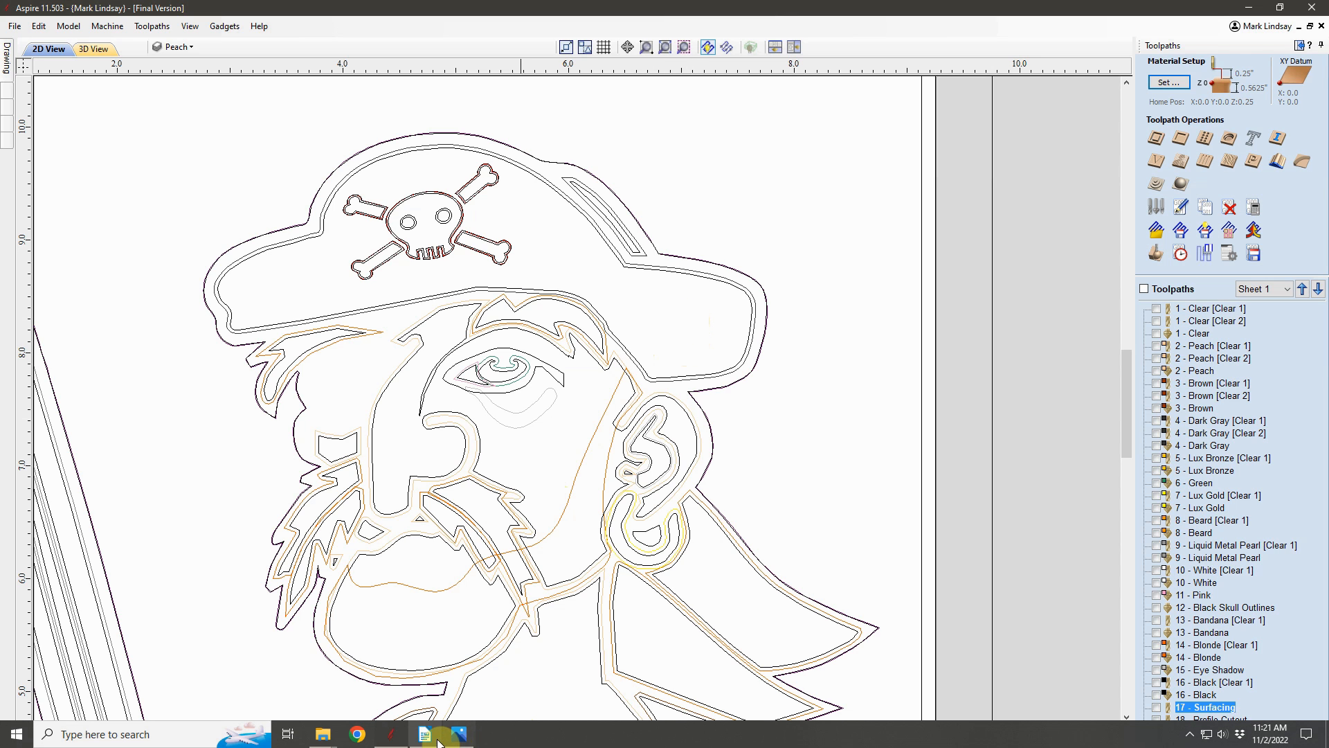
pyautogui.click(425, 735)
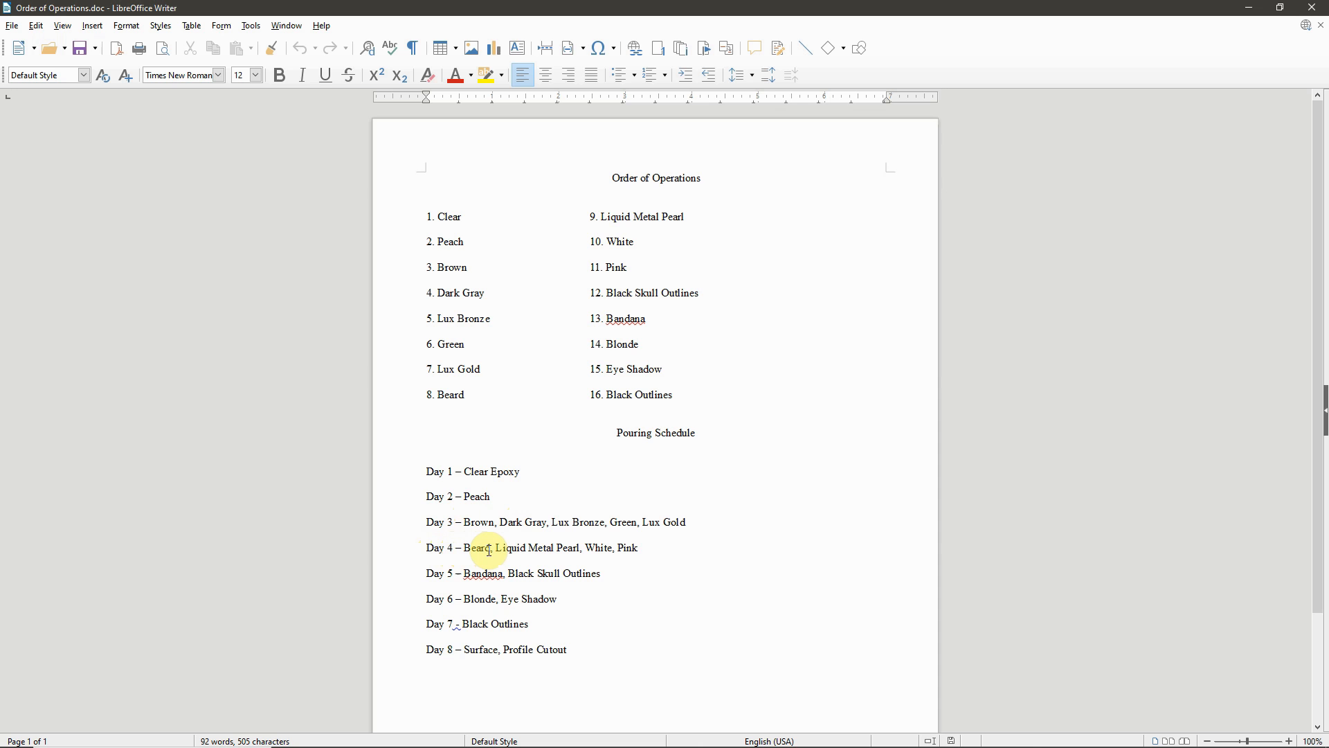
pyautogui.click(396, 736)
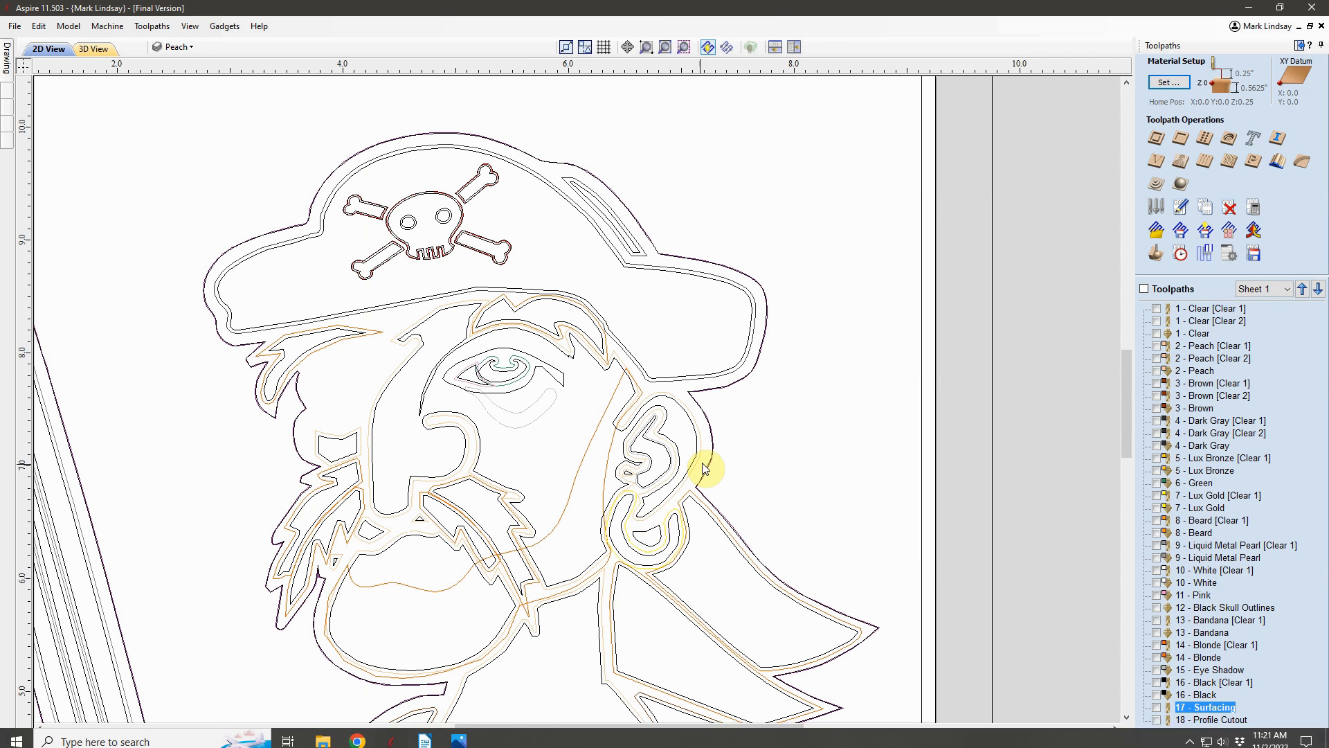
# - Examine the whole pirate drawing alongside the numbered toolpath list
pyautogui.scroll(-3, 755, 386)
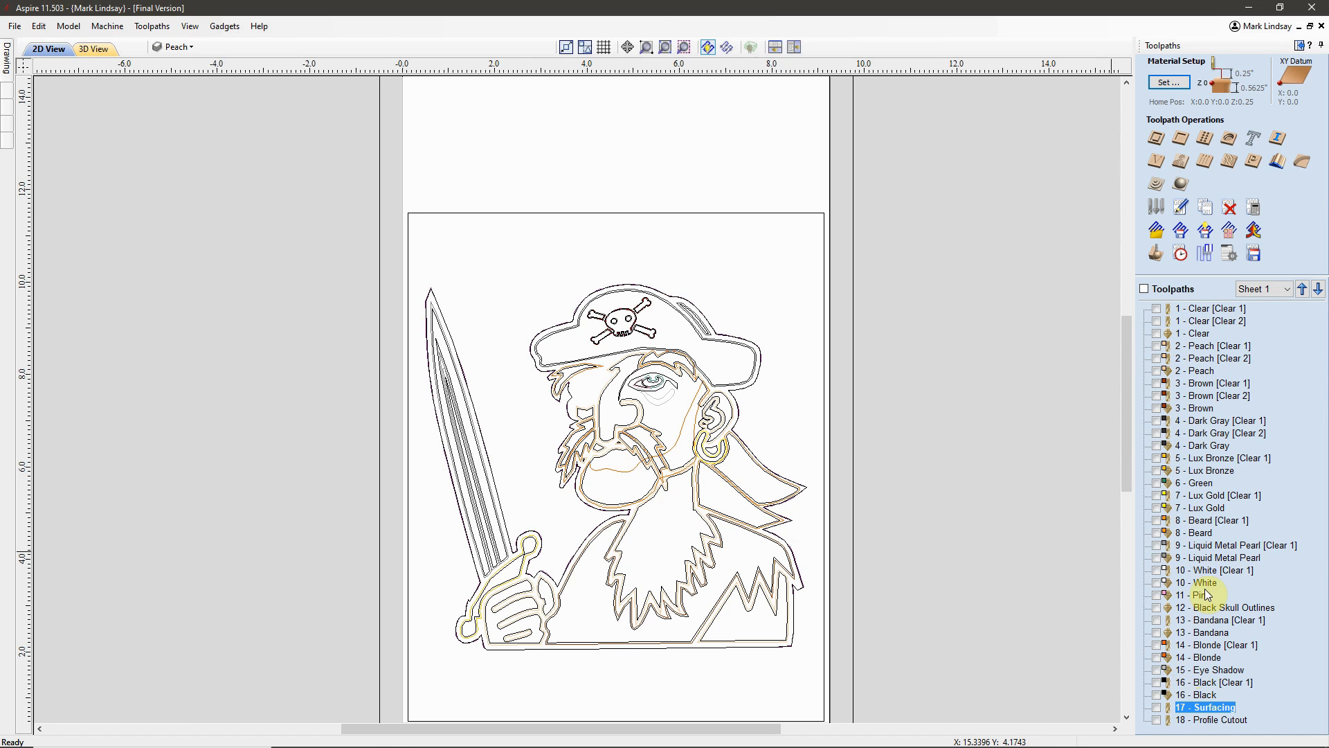
pyautogui.moveTo(1205, 448)
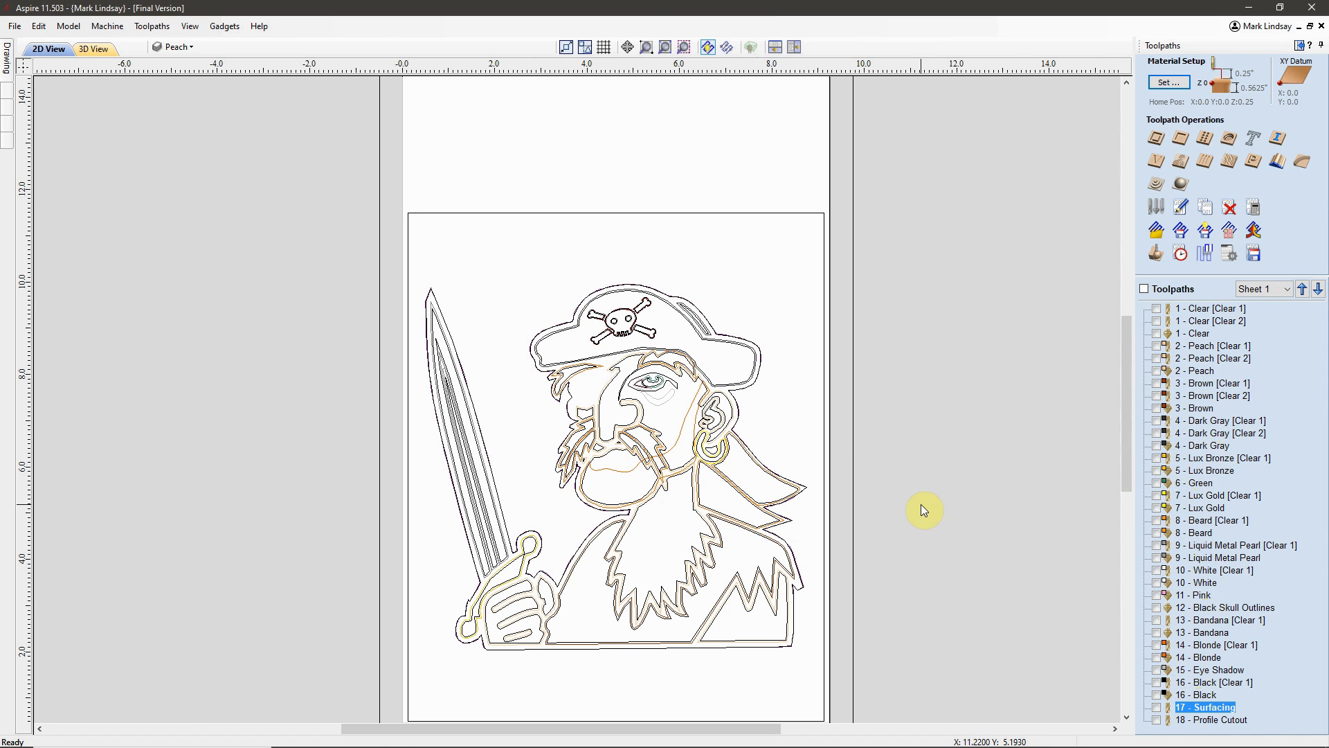
pyautogui.scroll(2, 760, 513)
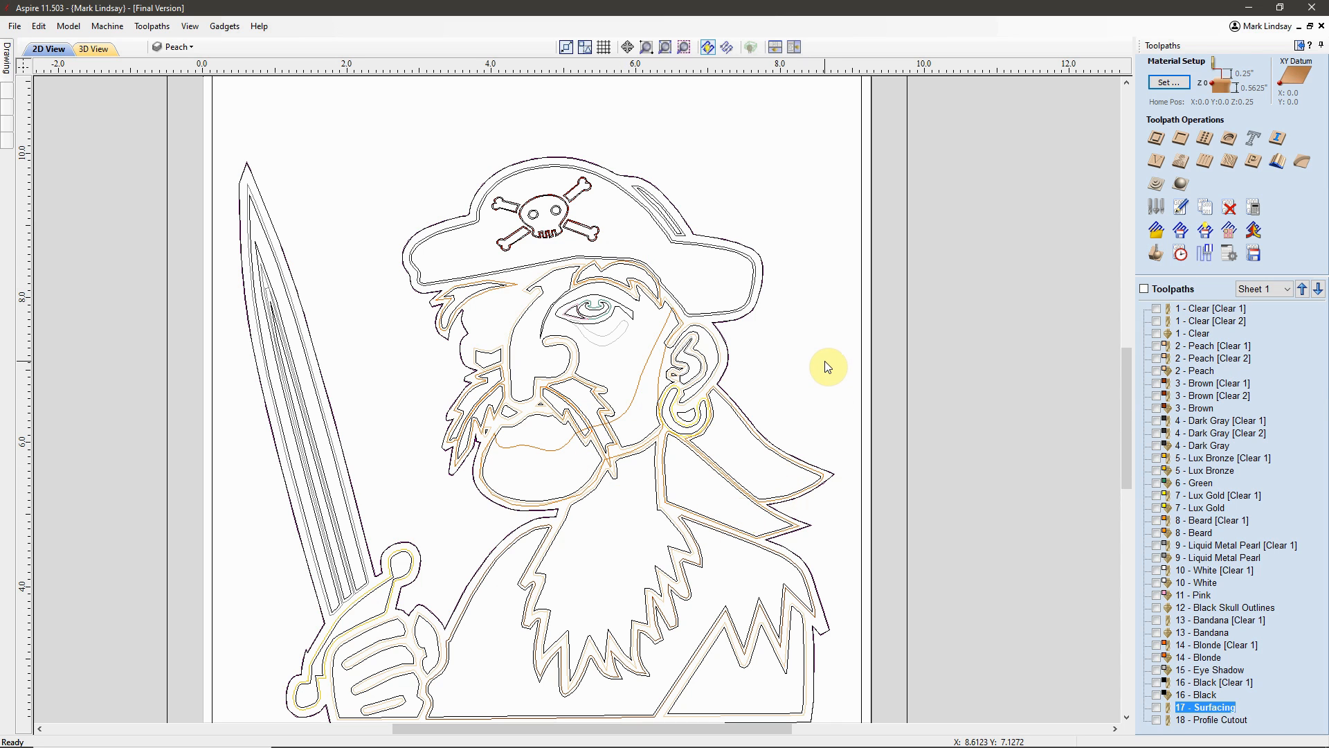
pyautogui.scroll(-1, 828, 367)
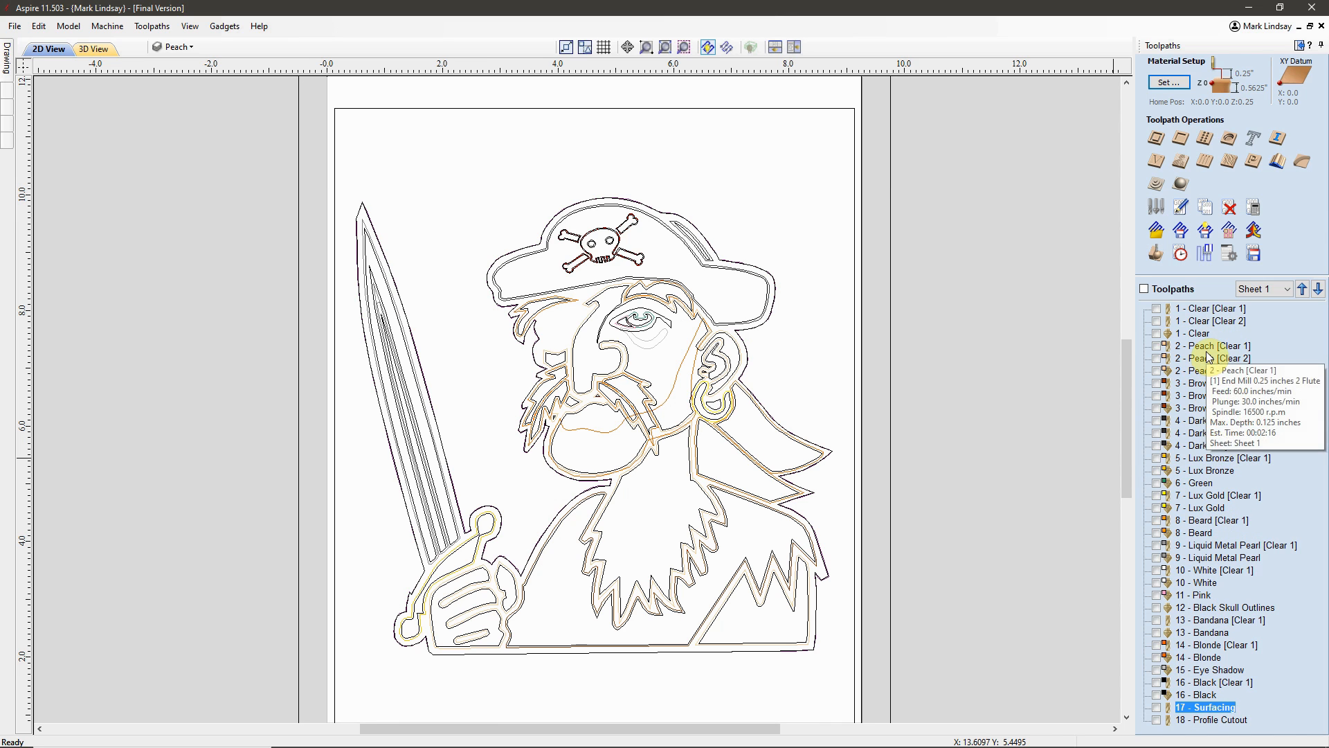
# - Switch to File Explorer, open the Day 1 folder in Pirate Final Version G-code, and move the window clear of Aspire's toolpath list
pyautogui.click(419, 740)
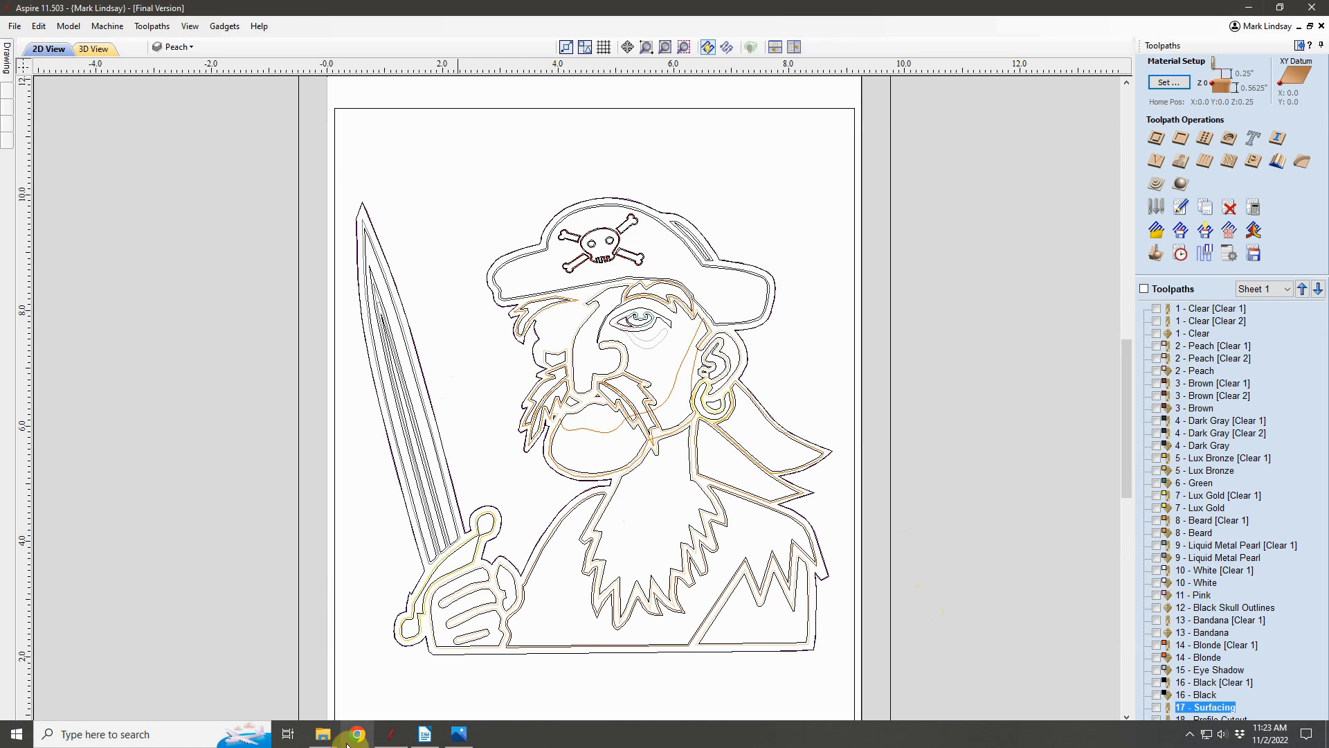
pyautogui.moveTo(322, 735)
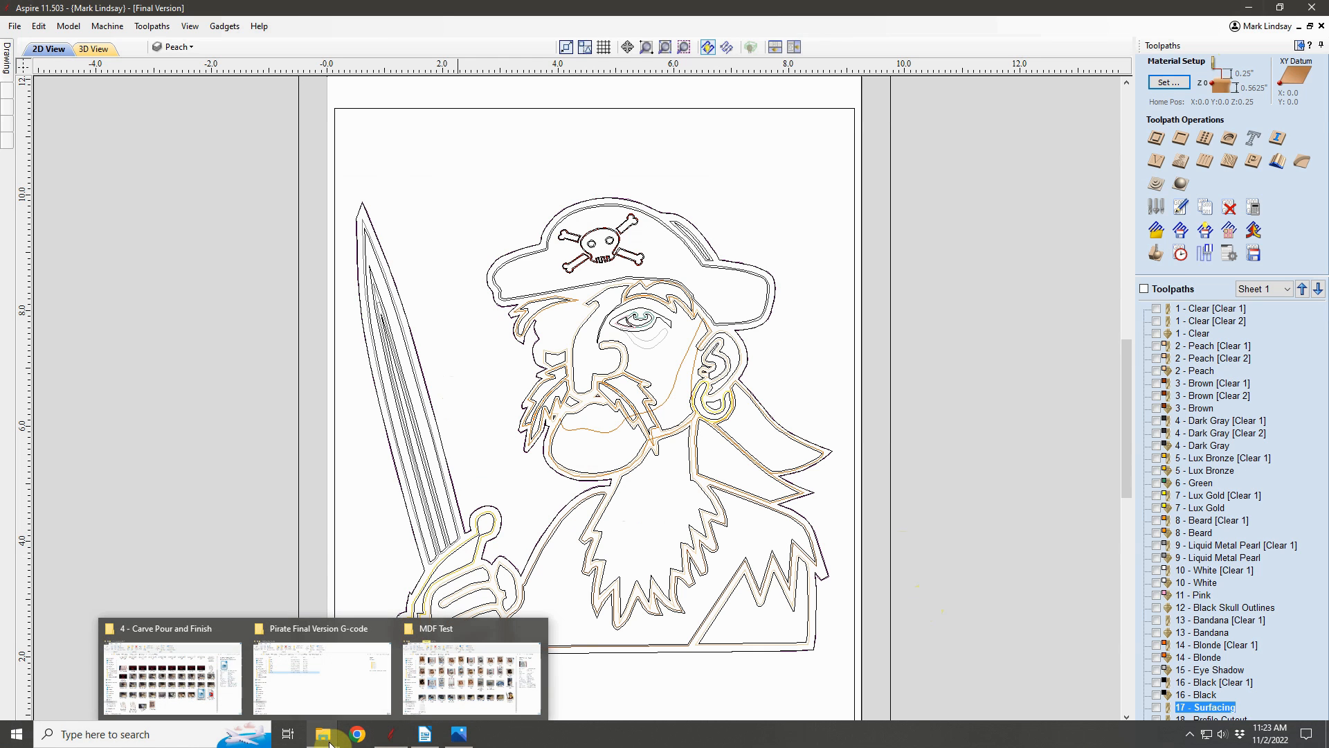
pyautogui.click(302, 629)
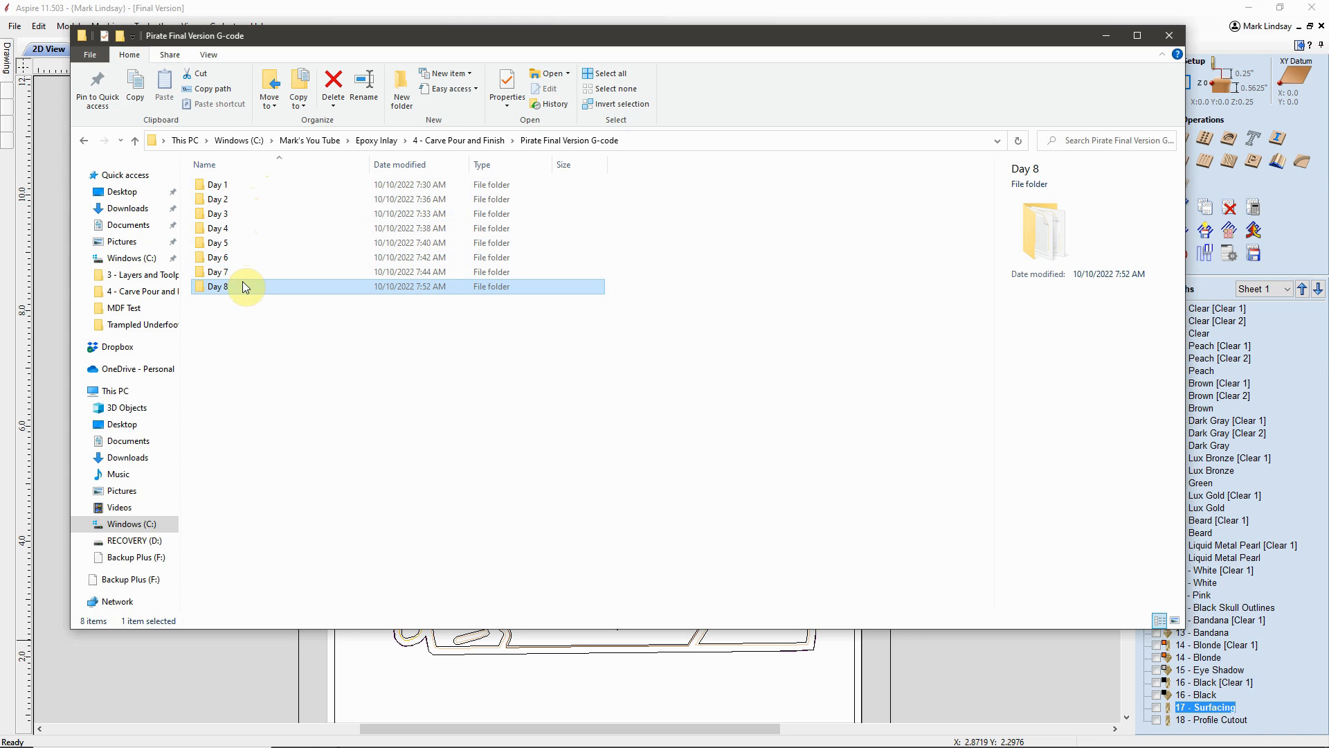
pyautogui.doubleClick(251, 185)
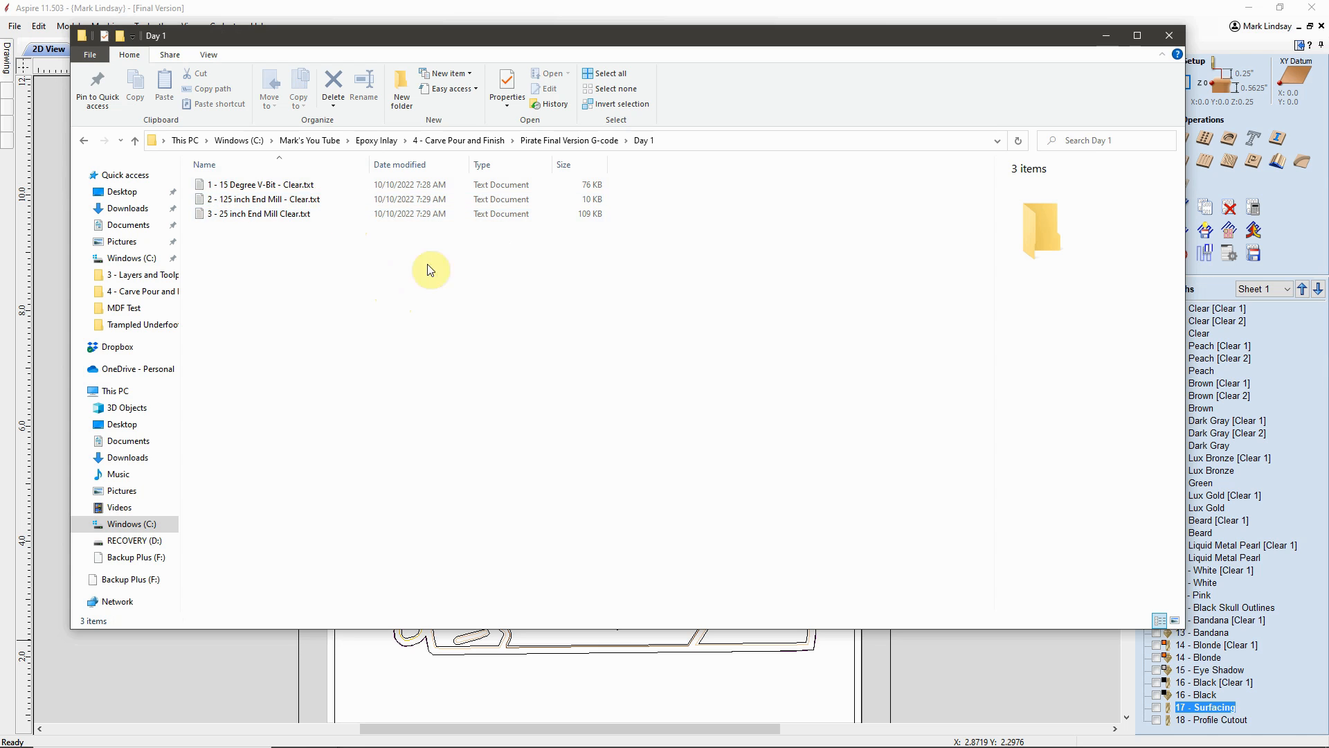
pyautogui.moveTo(870, 42); pyautogui.dragTo(816, 36)
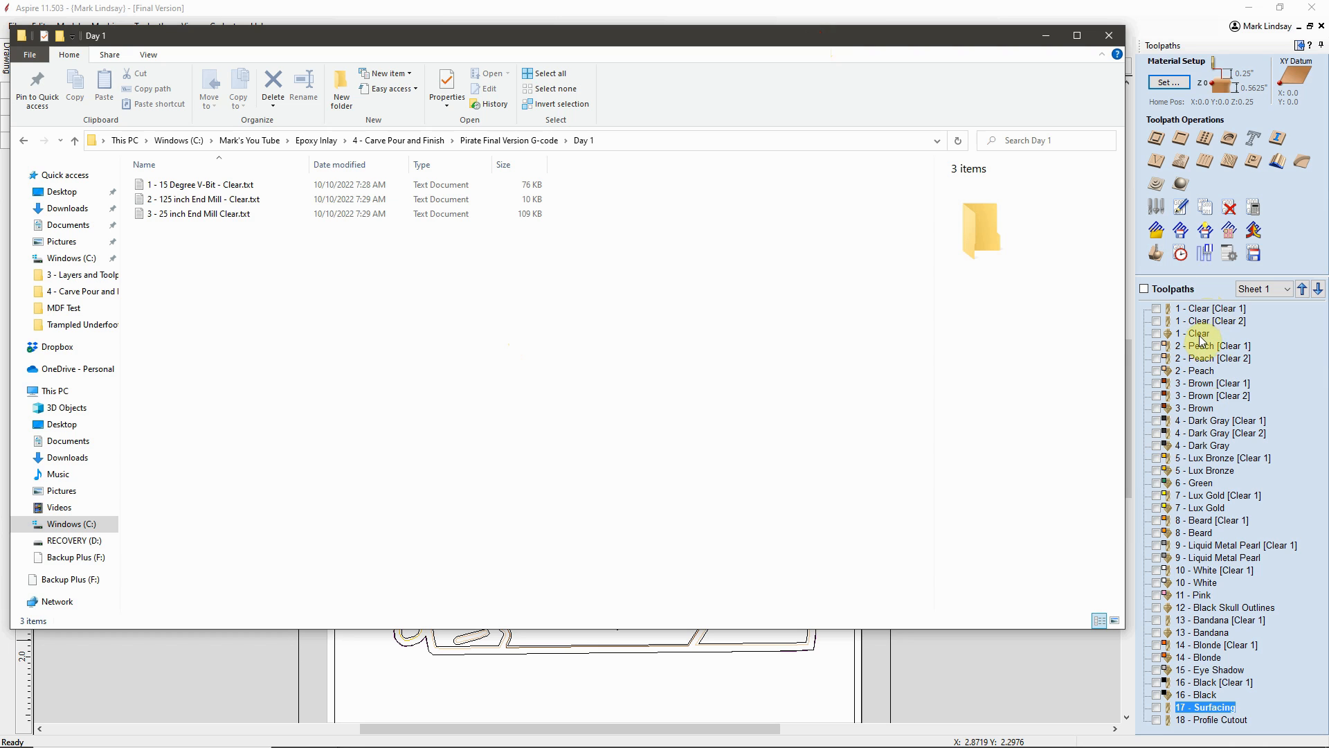
# - Open "1 - 15 Degree V-Bit - Clear.txt" and check the toolpath and tool named in its header
pyautogui.doubleClick(208, 184)
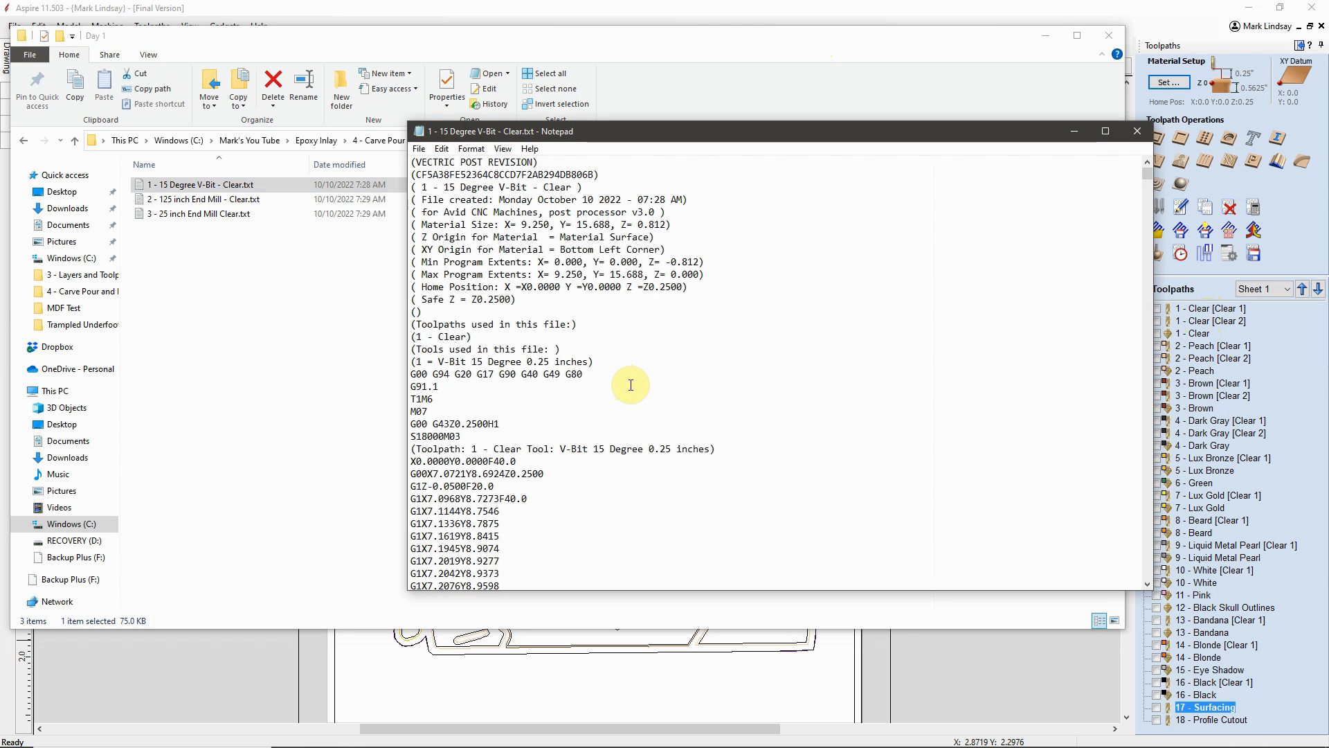
pyautogui.moveTo(475, 337); pyautogui.dragTo(413, 339)
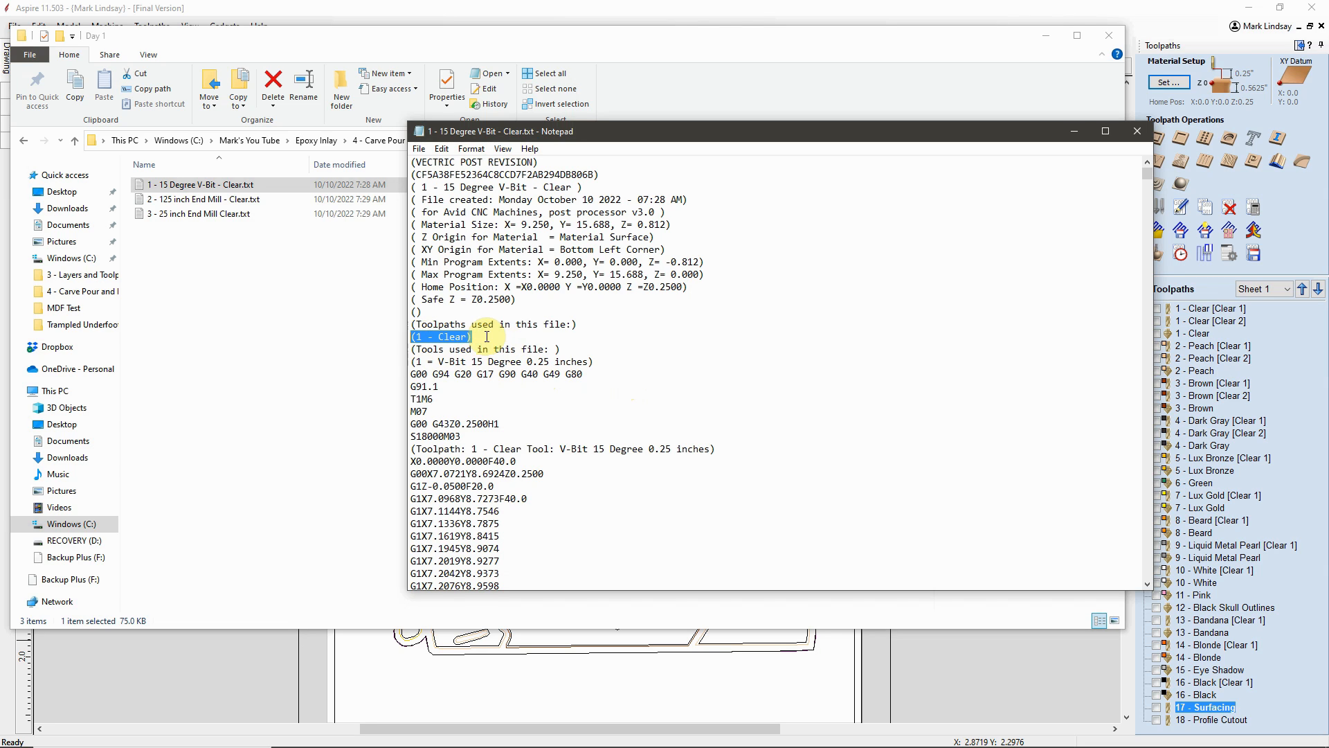
pyautogui.click(694, 378)
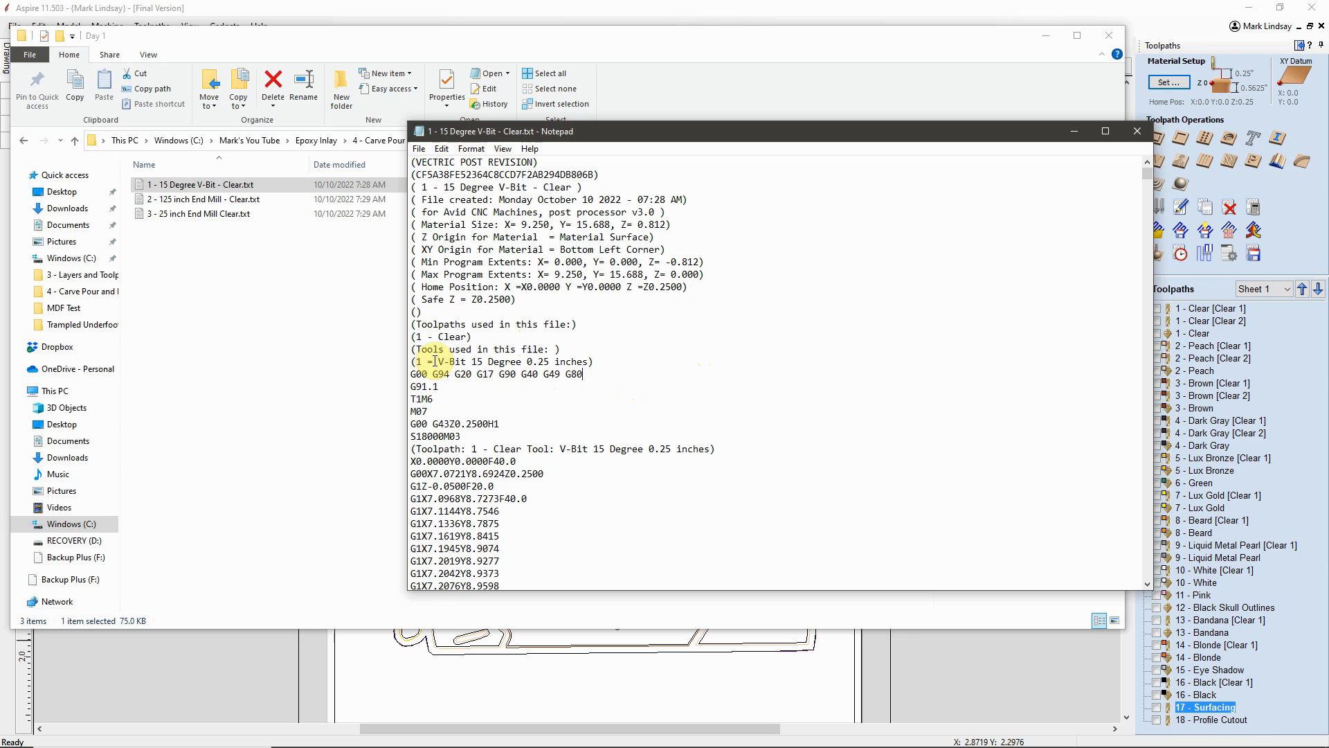
pyautogui.moveTo(438, 360); pyautogui.dragTo(522, 360)
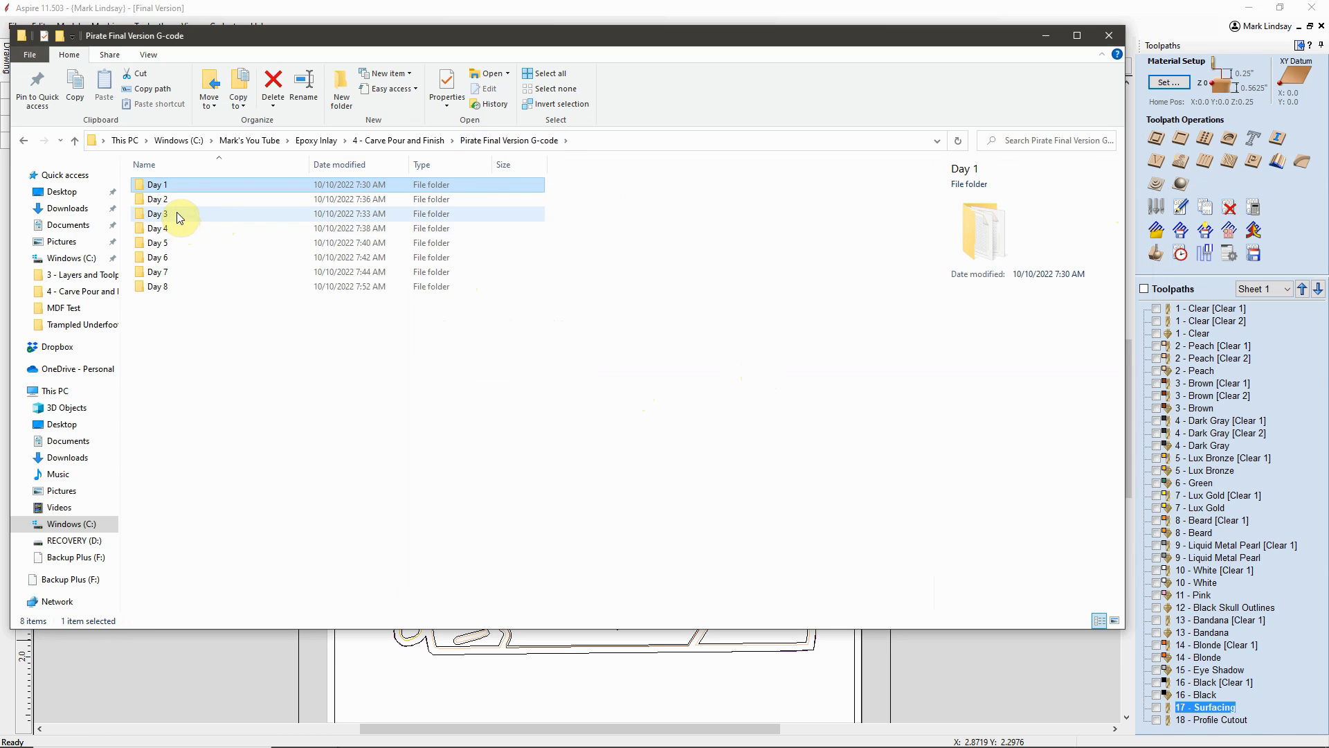
# - Open "1 - 15 Degree V-Bit.txt" from the Day 3 folder, review the toolpaths listed in its header, and close the file
pyautogui.doubleClick(178, 216)
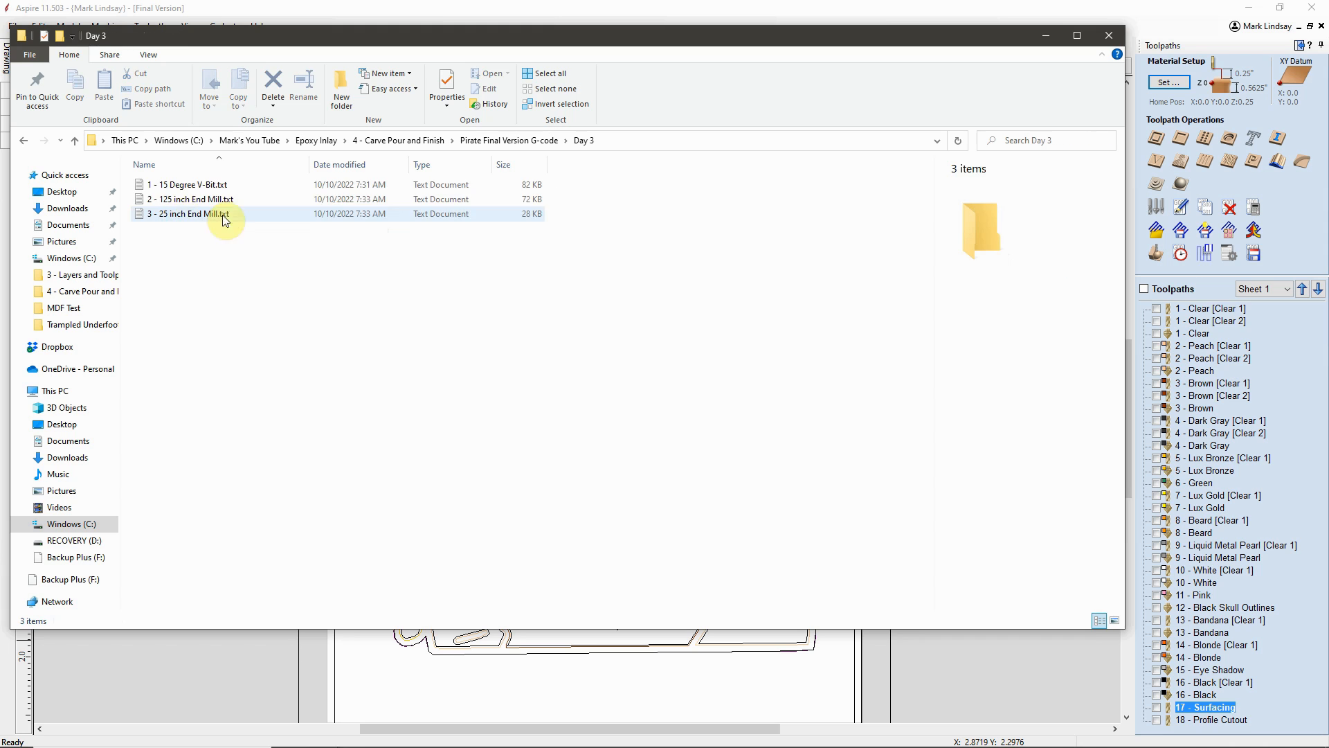
pyautogui.doubleClick(198, 186)
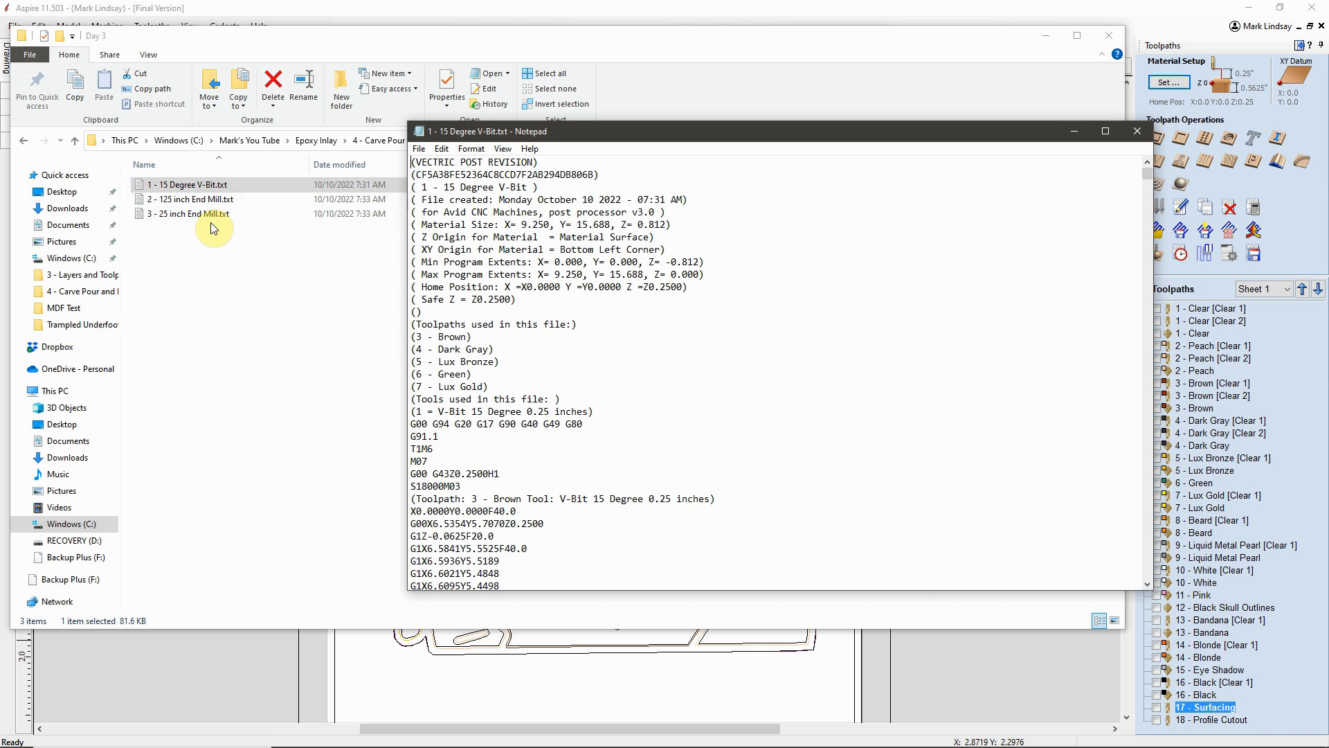
pyautogui.hotkey('alt', 'F4')
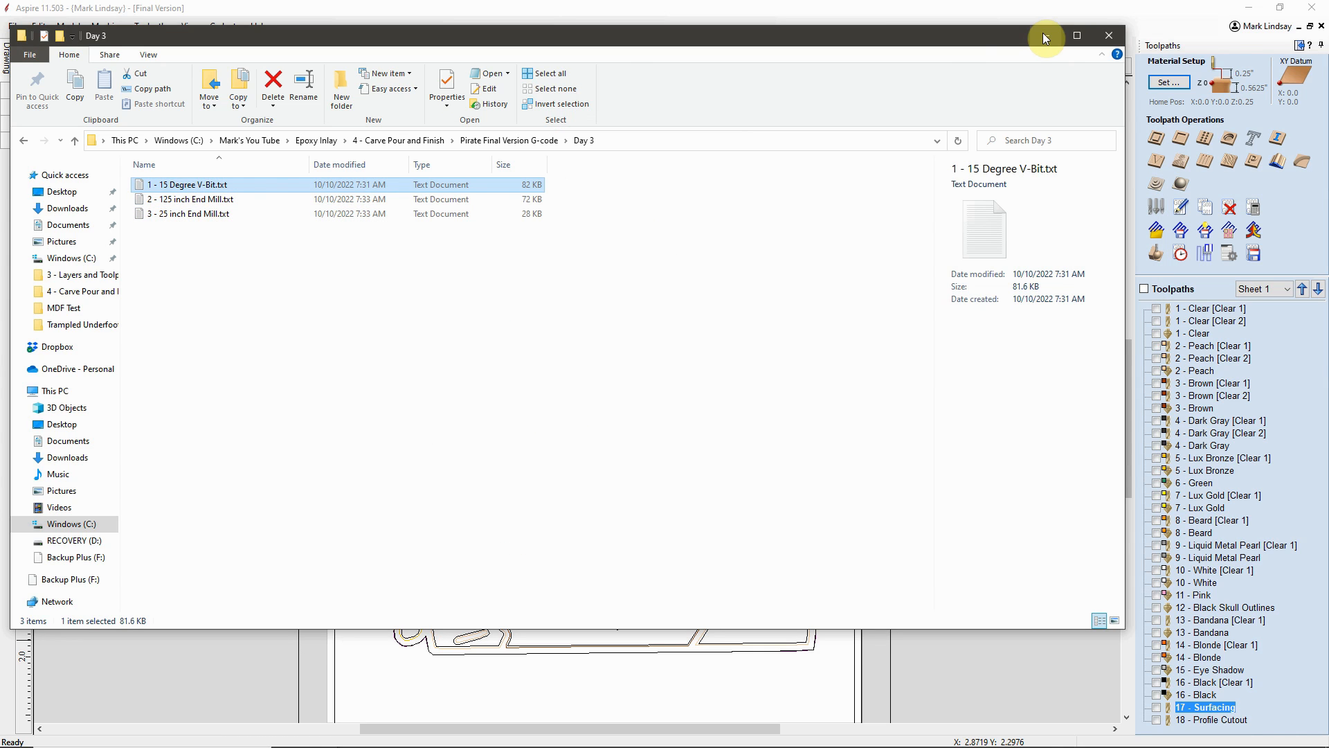
# - Return to the Pirate Final Version G-code folder, minimize File Explorer, and switch to the Order of Operations document in LibreOffice Writer
pyautogui.click(516, 140)
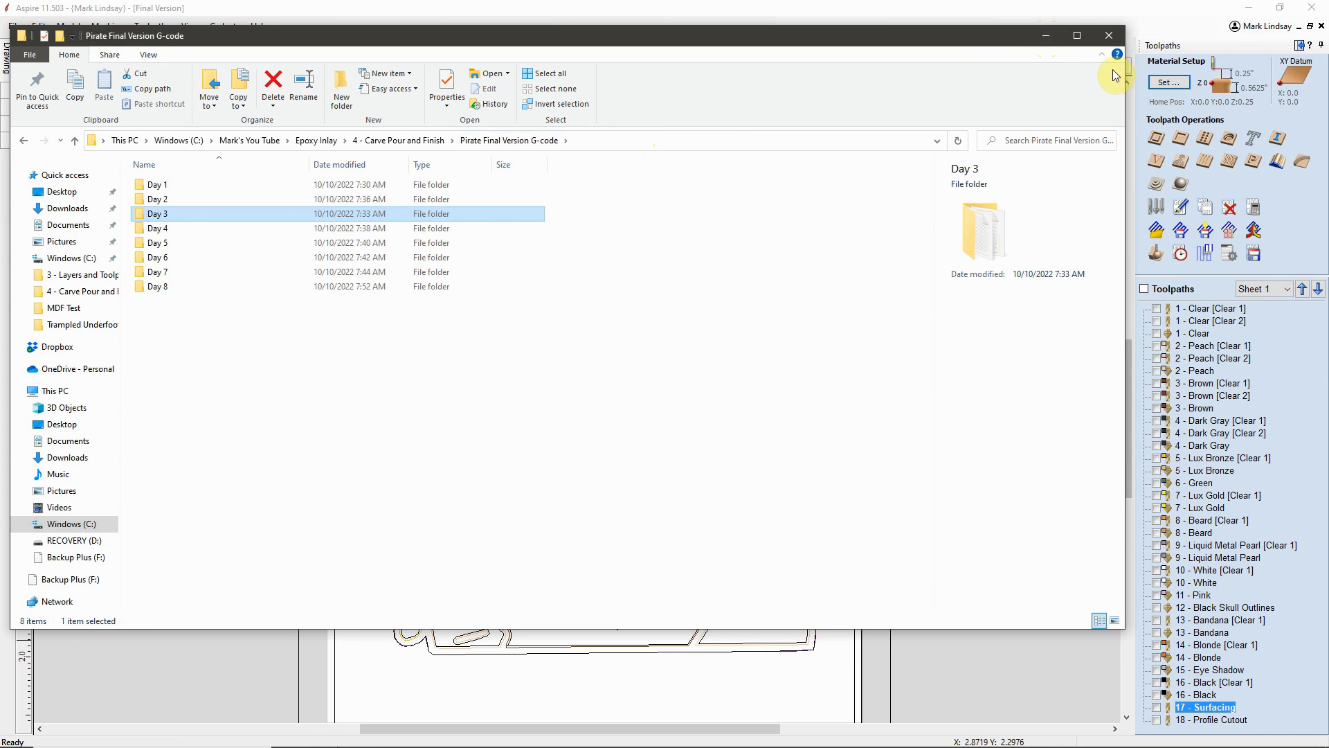
pyautogui.click(1044, 36)
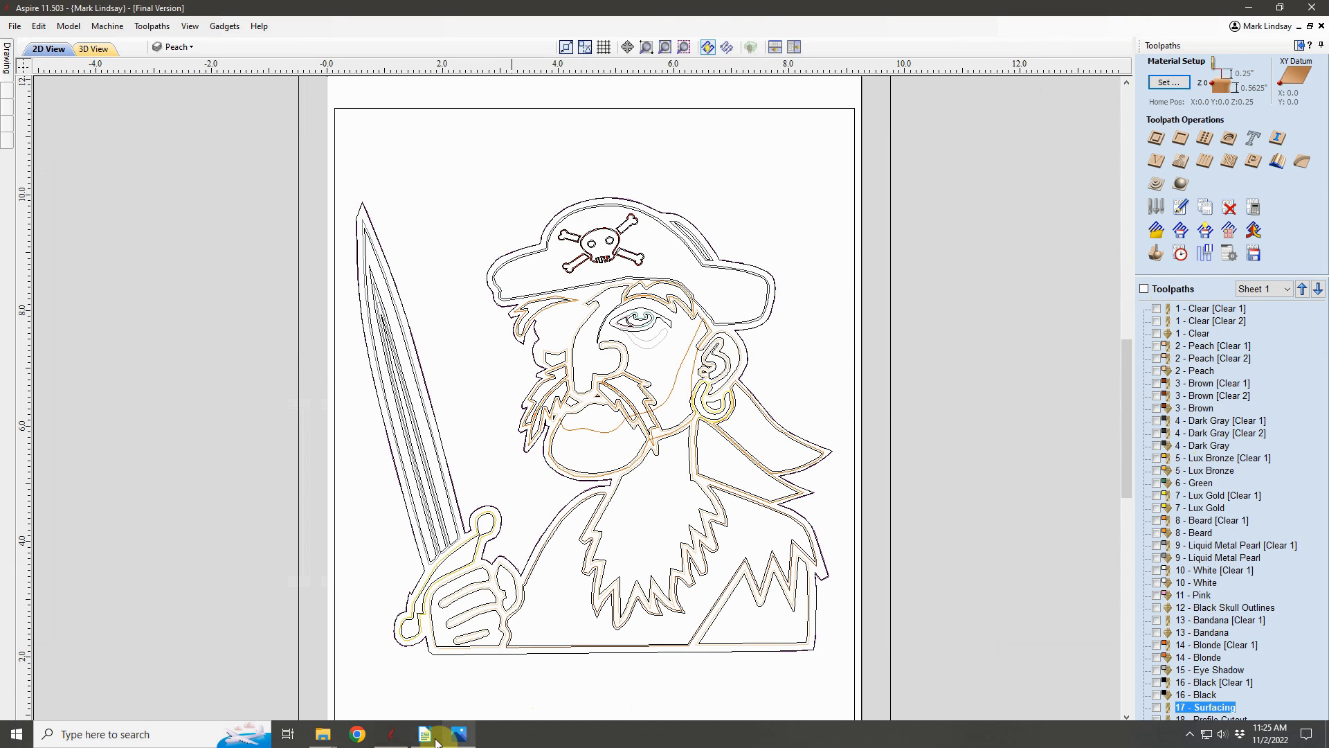
pyautogui.click(436, 742)
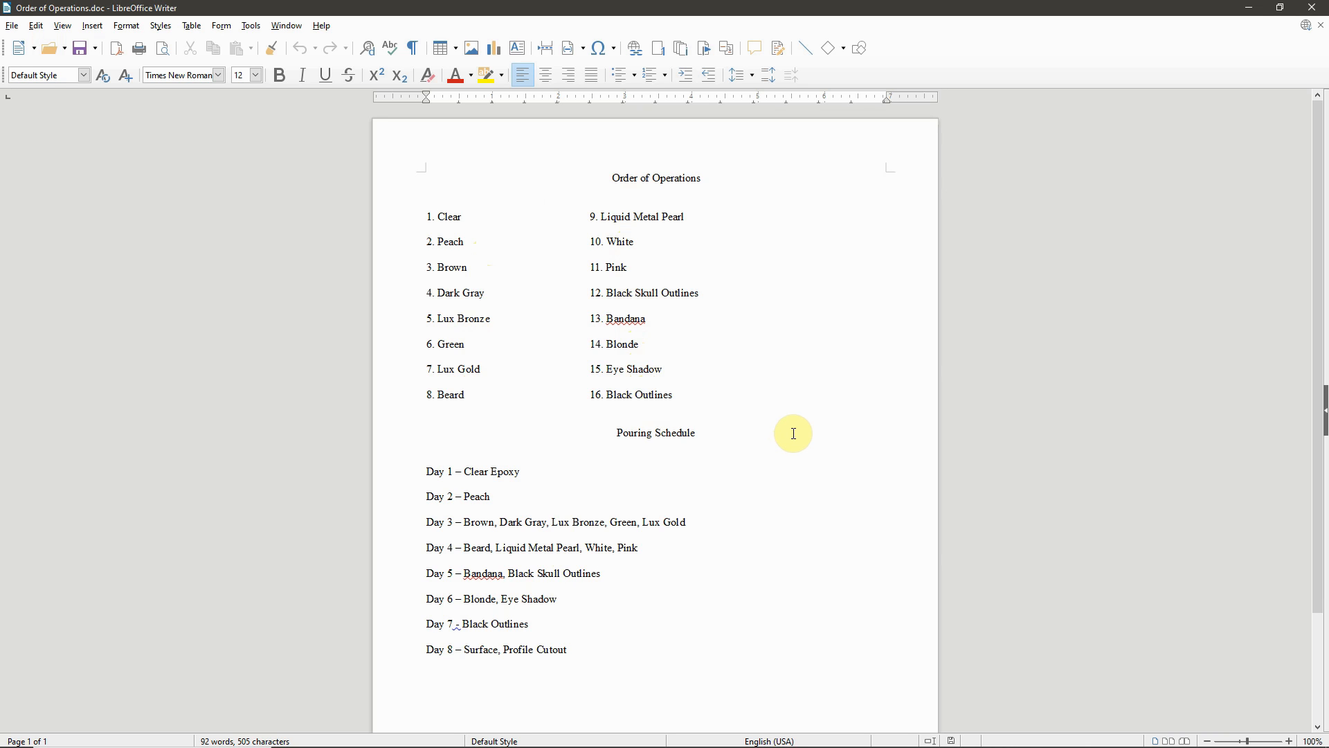
# - Minimize the Order of Operations document to return to Aspire, review the settings and boundary vector of the 17 - Surfacing toolpath, and close them
pyautogui.click(1251, 12)
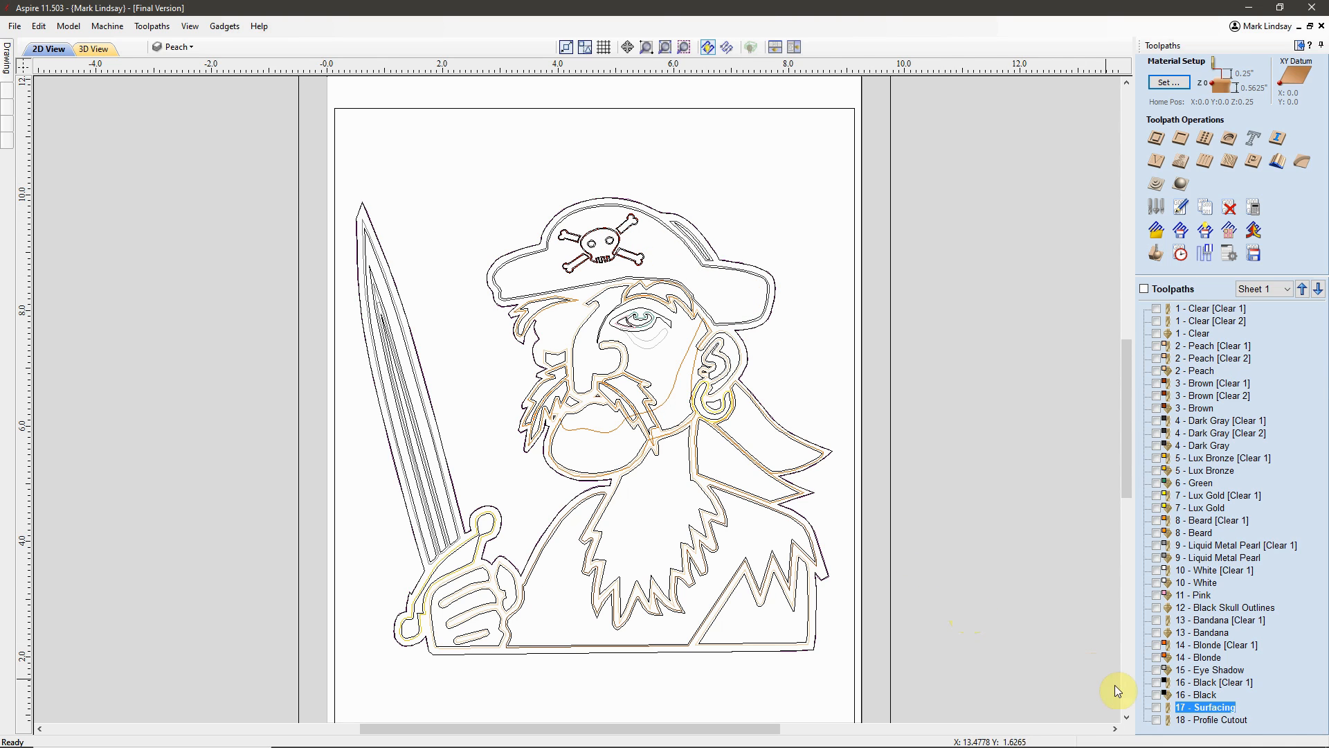
pyautogui.doubleClick(1227, 708)
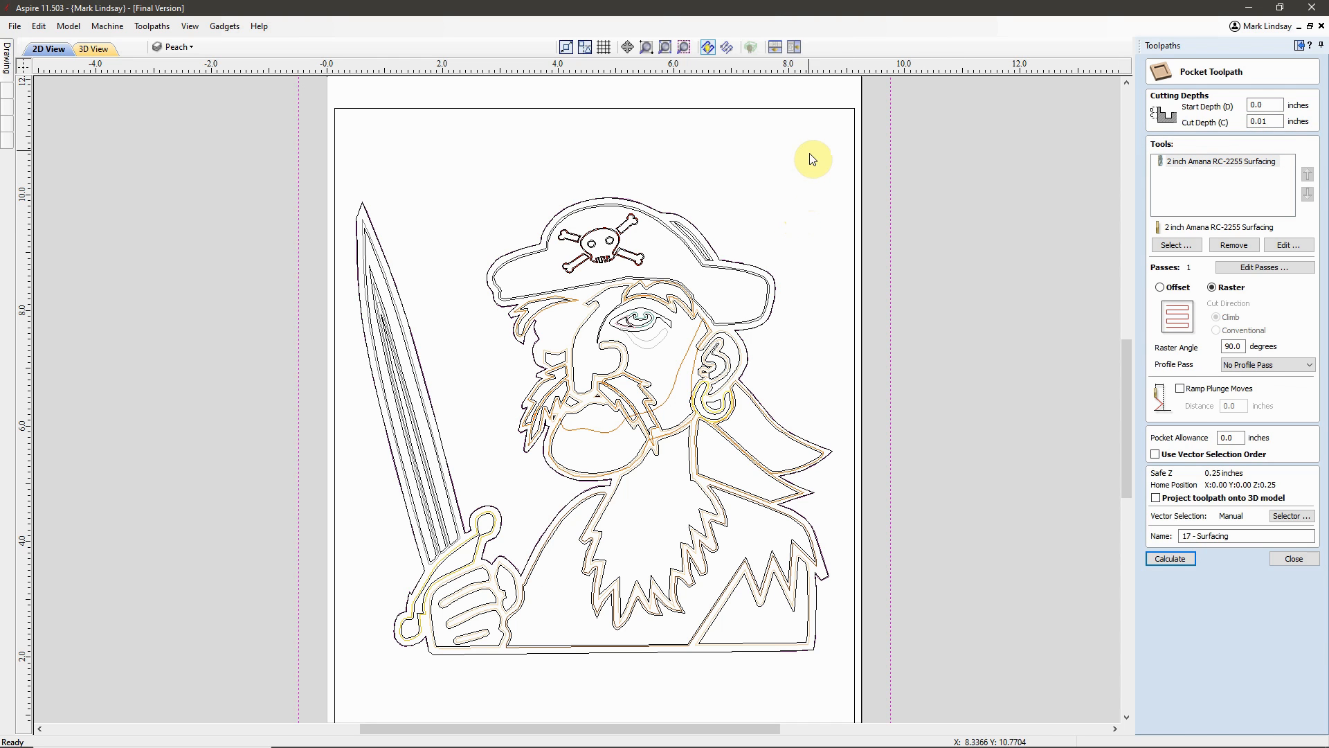
pyautogui.scroll(-2, 780, 467)
pyautogui.scroll(-2, 780, 466)
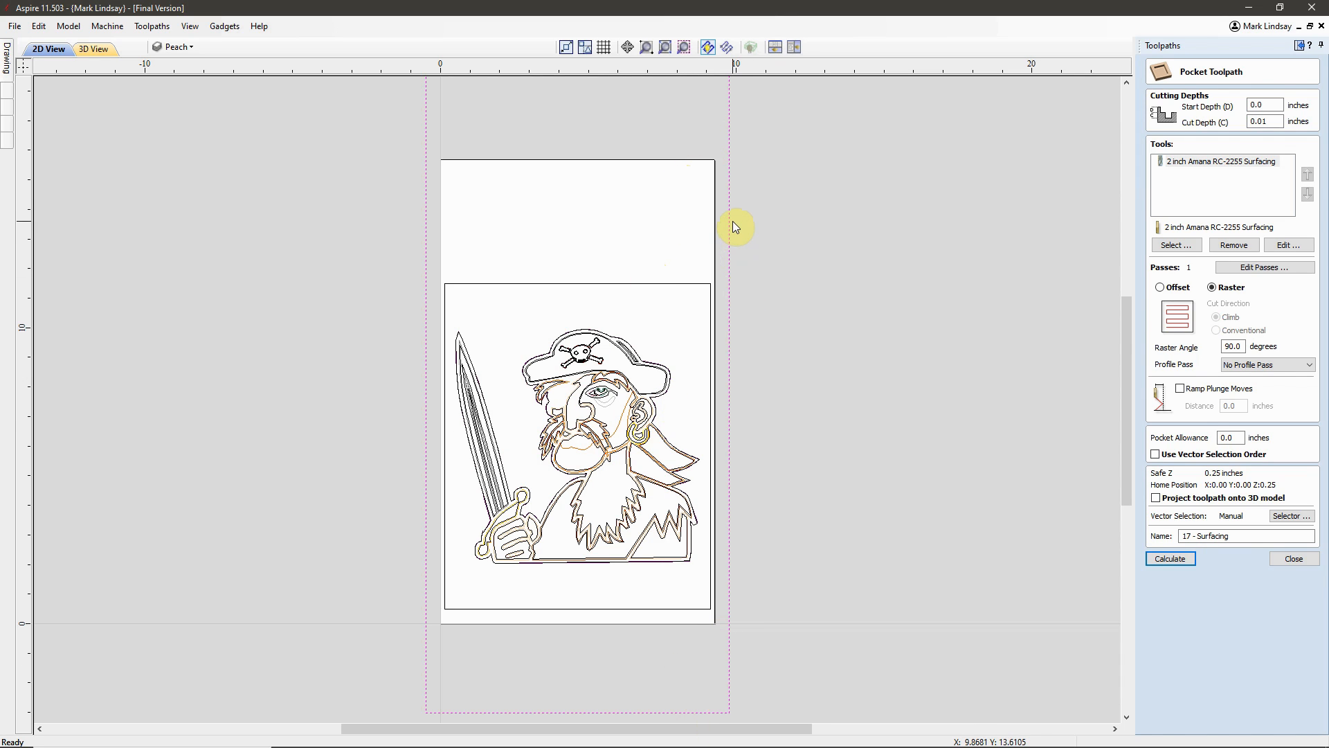
pyautogui.click(1294, 558)
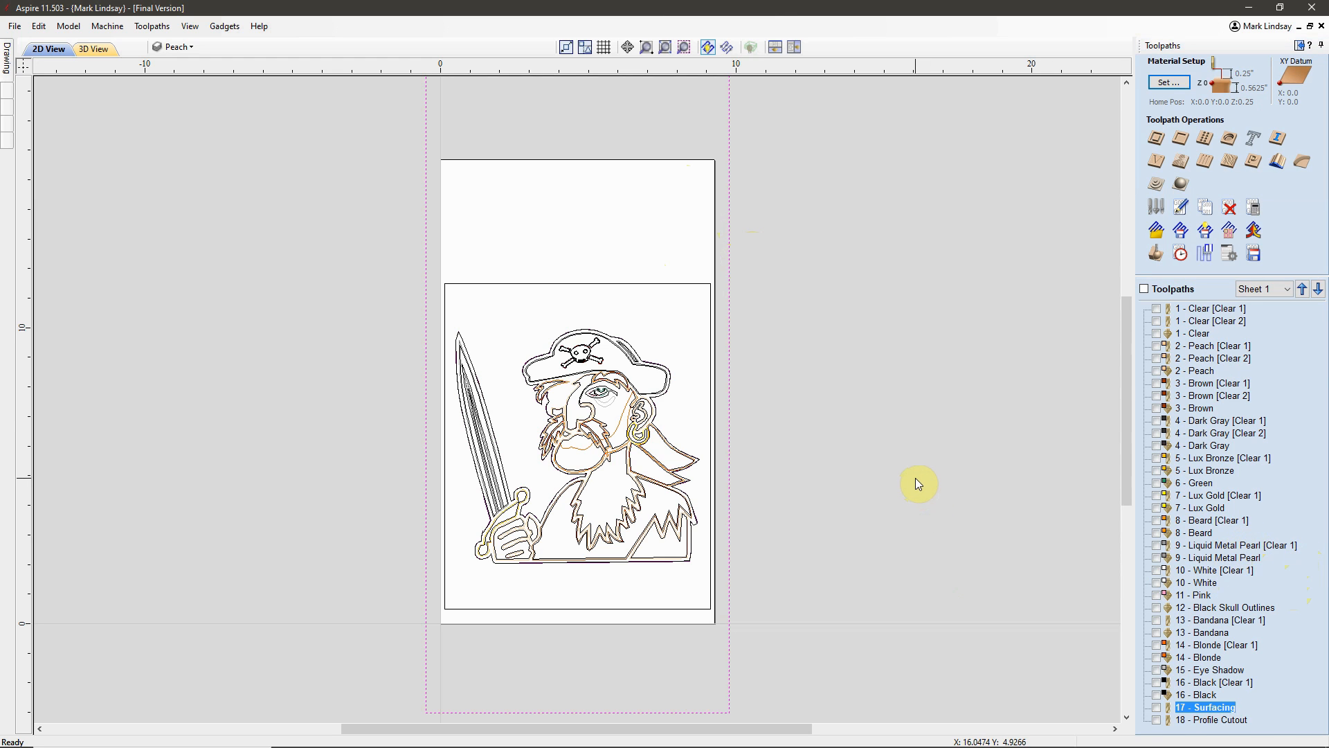
# - Display the 17 - Surfacing toolpath in the 2D view and select the outer rectangle around the material to check its dimensions against the raster passes
pyautogui.scroll(-1, 915, 467)
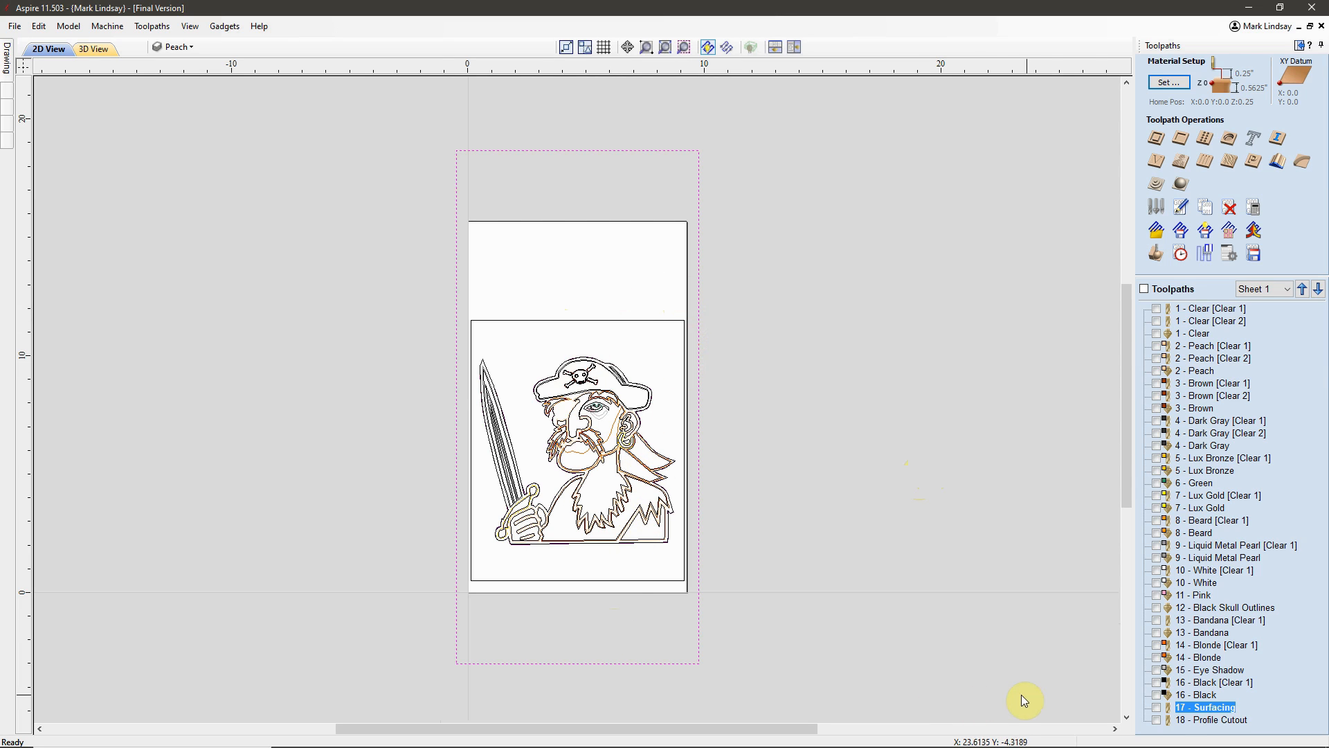
pyautogui.click(1157, 707)
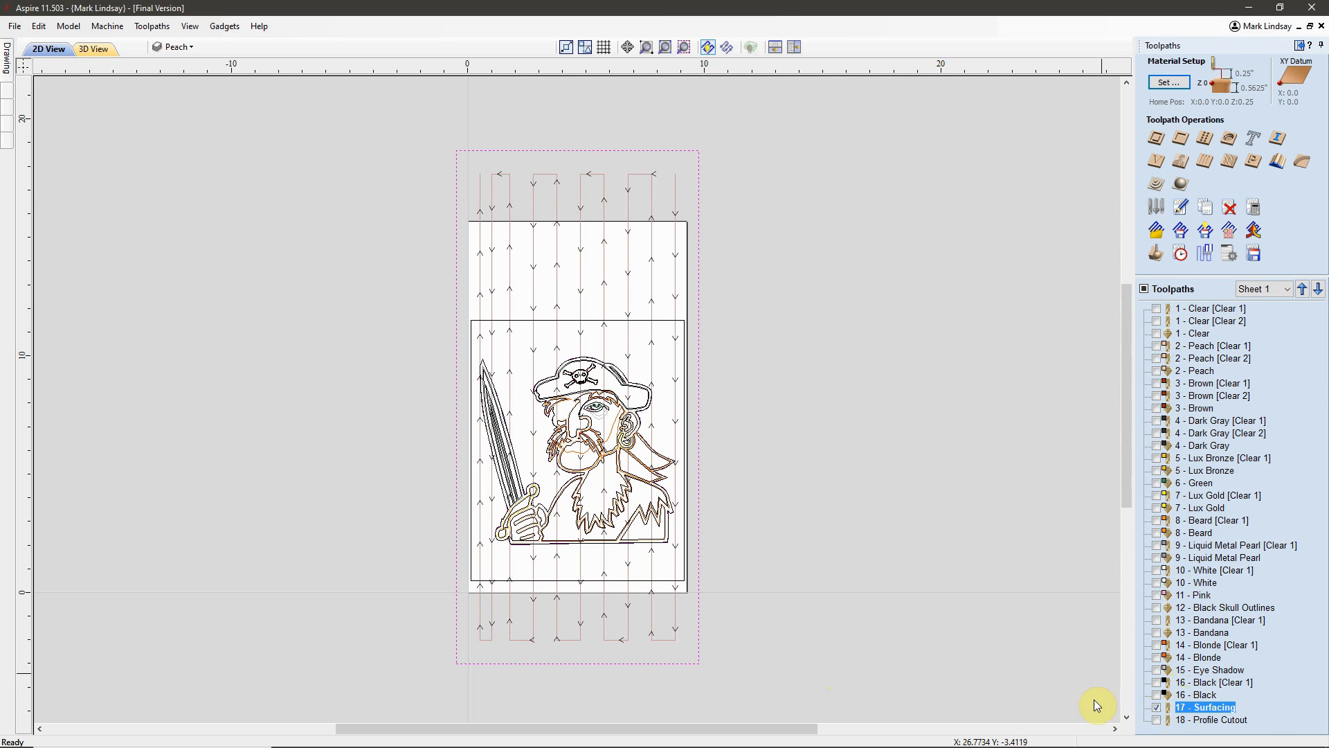
pyautogui.click(725, 152)
pyautogui.click(672, 631)
pyautogui.click(657, 649)
pyautogui.click(677, 578)
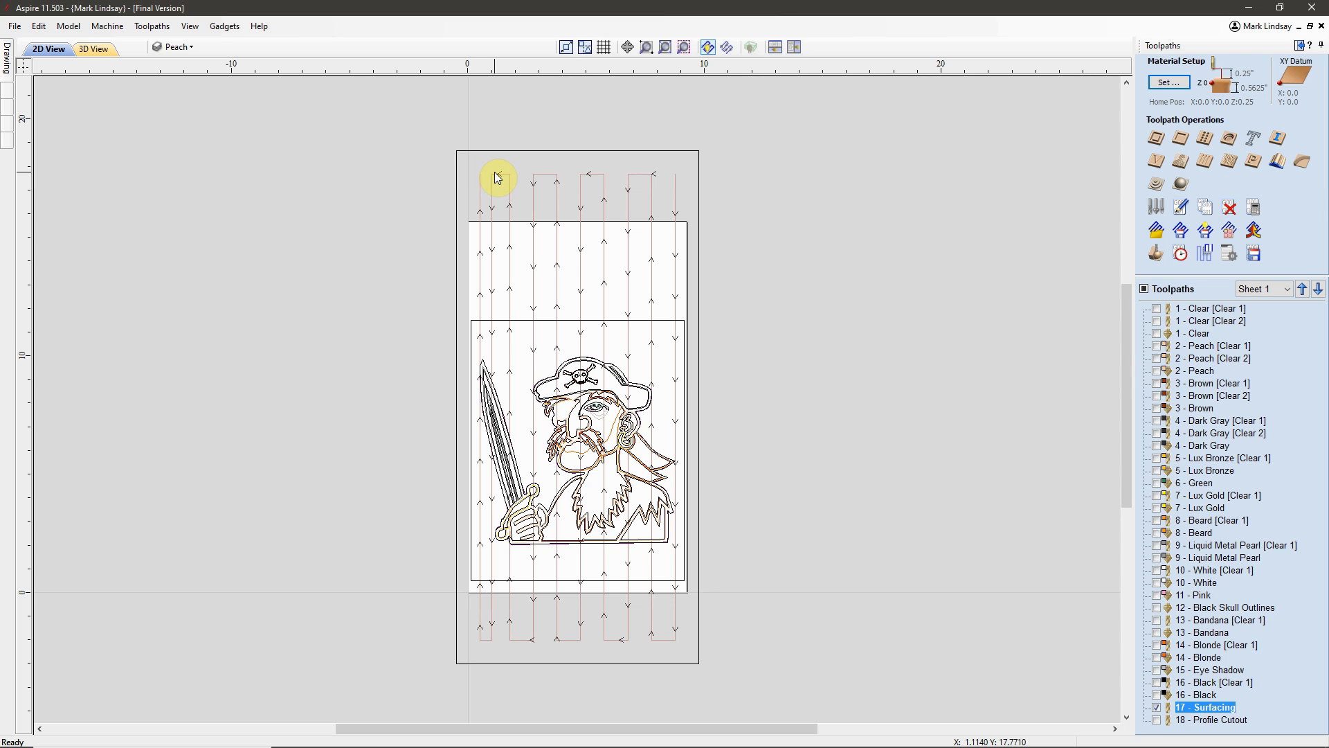
pyautogui.click(688, 151)
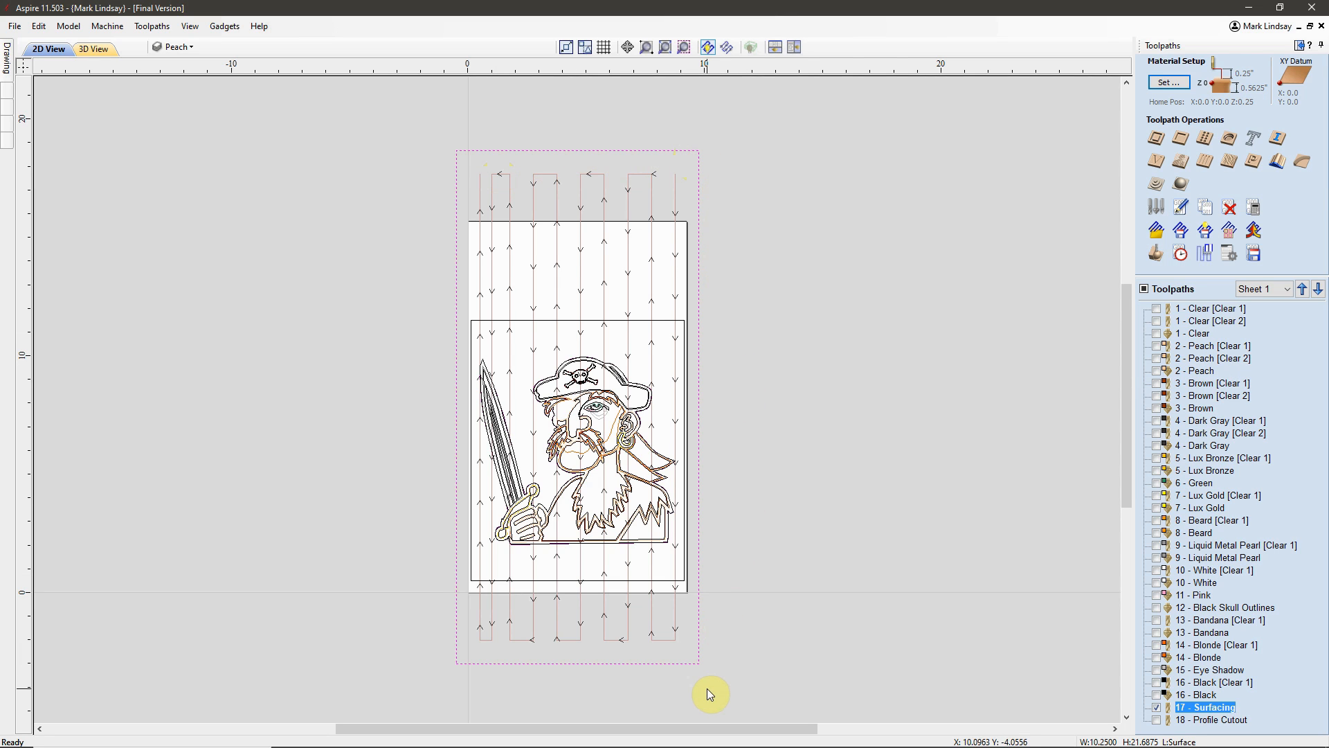